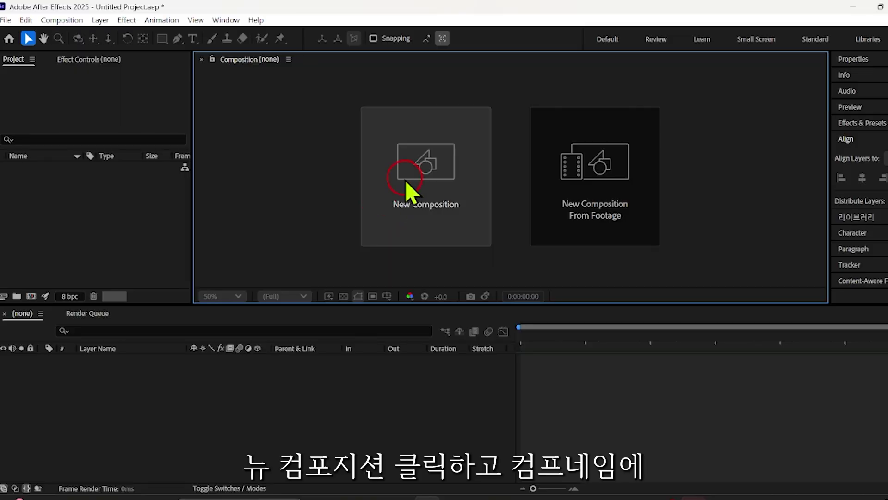
# Create a composition named "C4D렌더러를 활용한 3D애니메이션" with a duration of 5 seconds
pyautogui.click(406, 182)
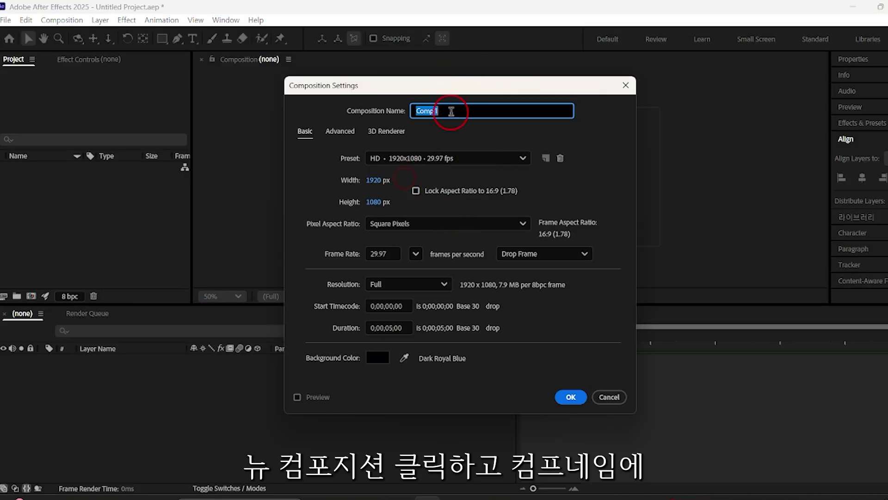
pyautogui.press('BackSpace')
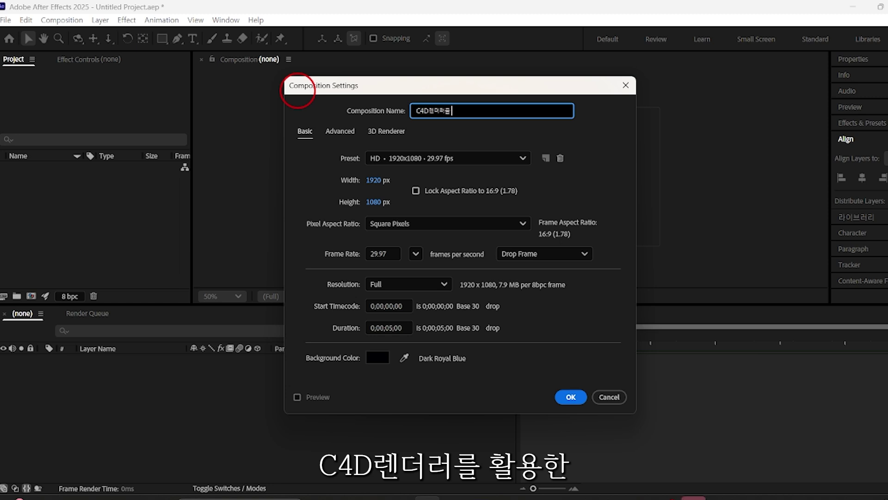
pyautogui.write('활용한 3D애')
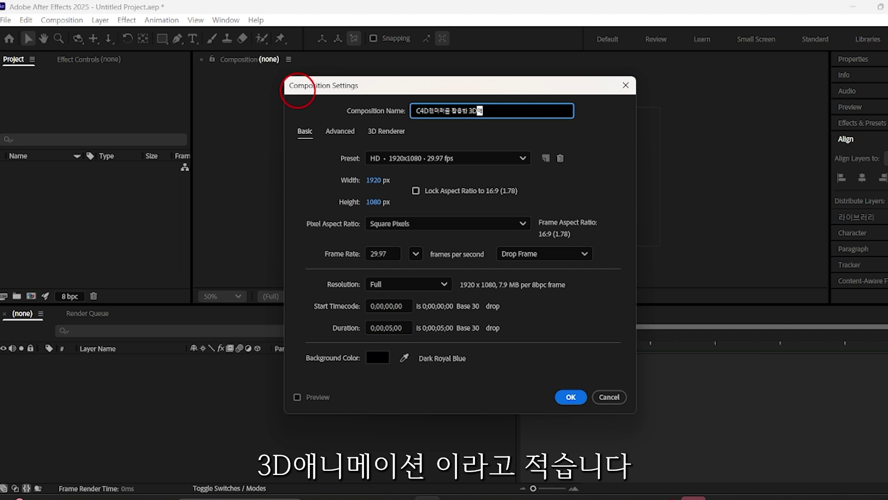
pyautogui.write('니메이션')
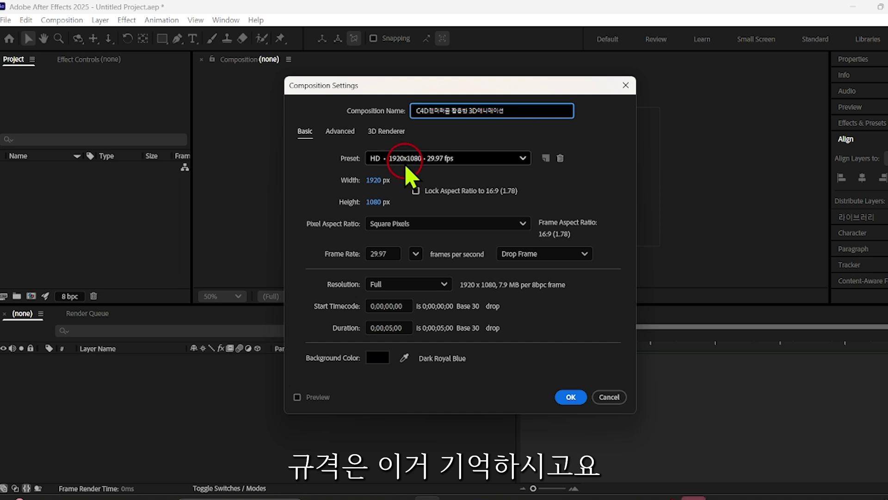
pyautogui.doubleClick(379, 327)
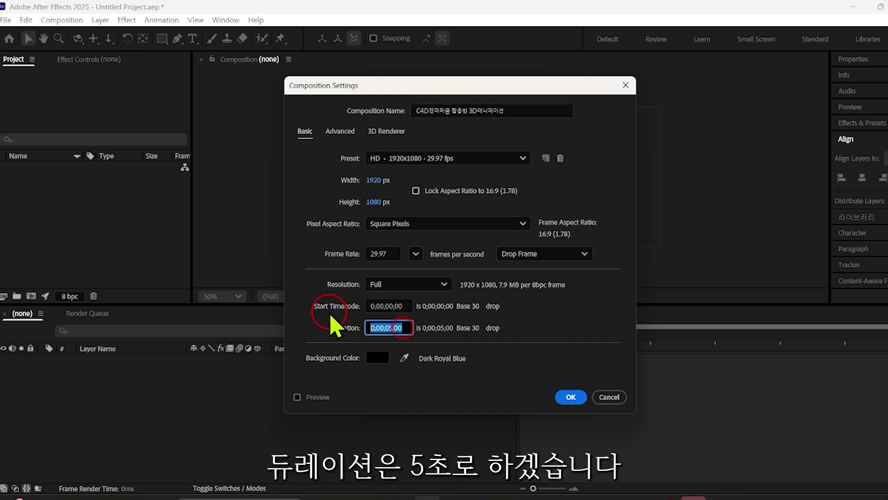
pyautogui.write('5.')
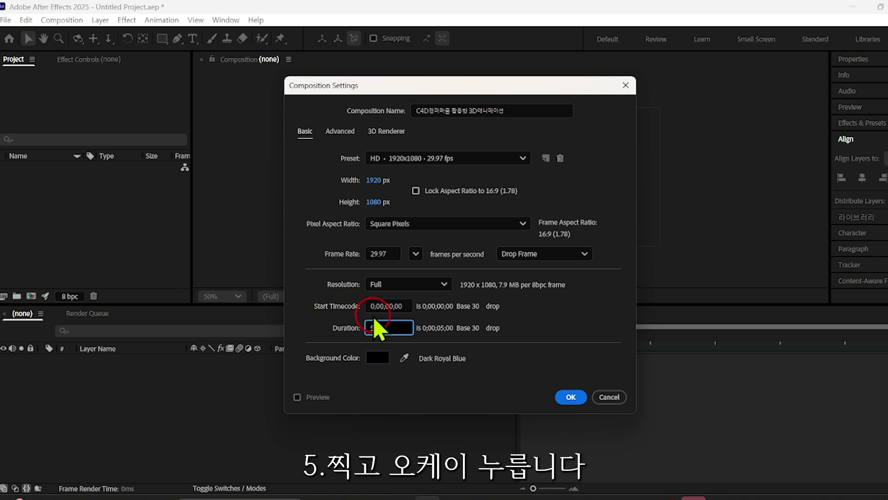
pyautogui.click(571, 396)
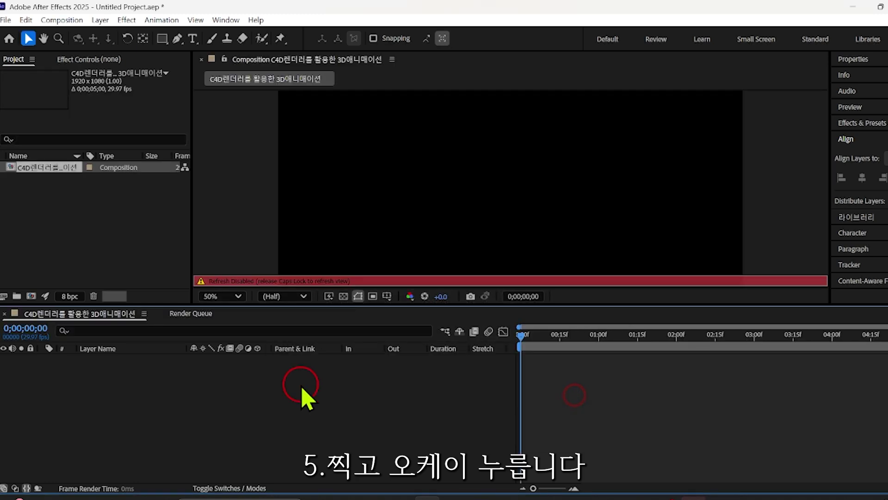
pyautogui.press('capslock')
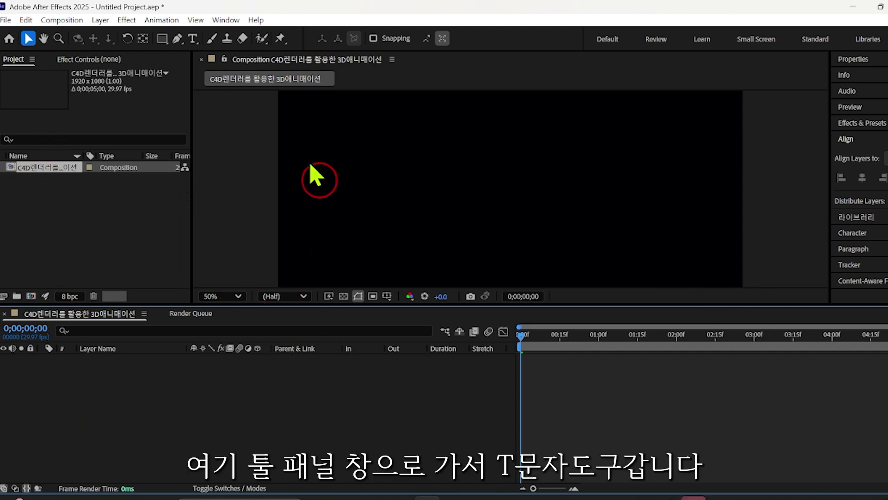
# Add a horizontal text layer reading "COMSTUDY" in capitals in the composition frame
pyautogui.click(192, 39)
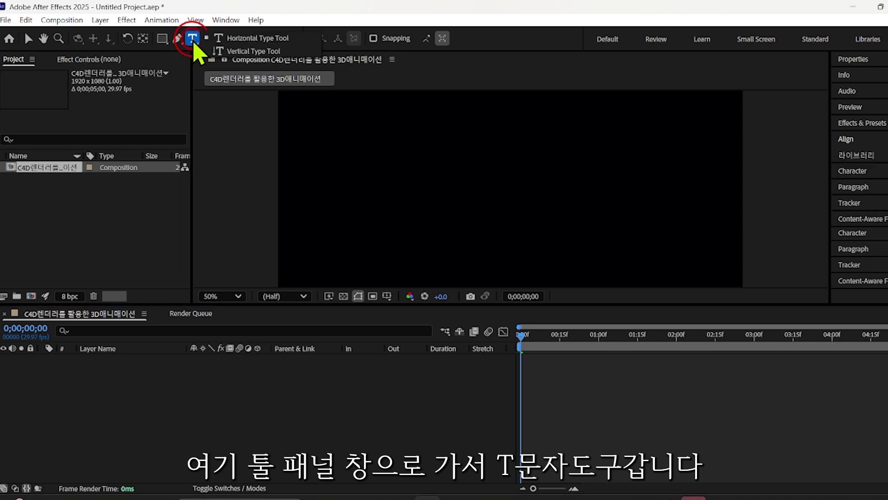
pyautogui.moveTo(195, 44); pyautogui.dragTo(243, 39)
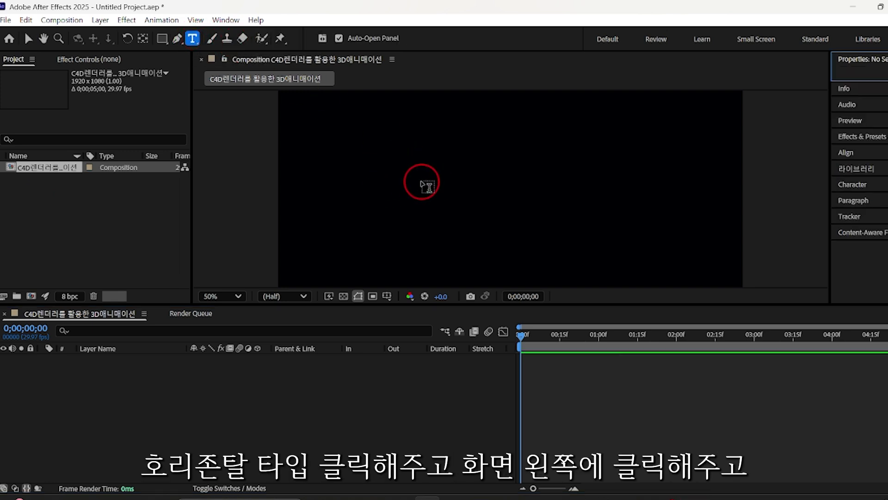
pyautogui.click(422, 181)
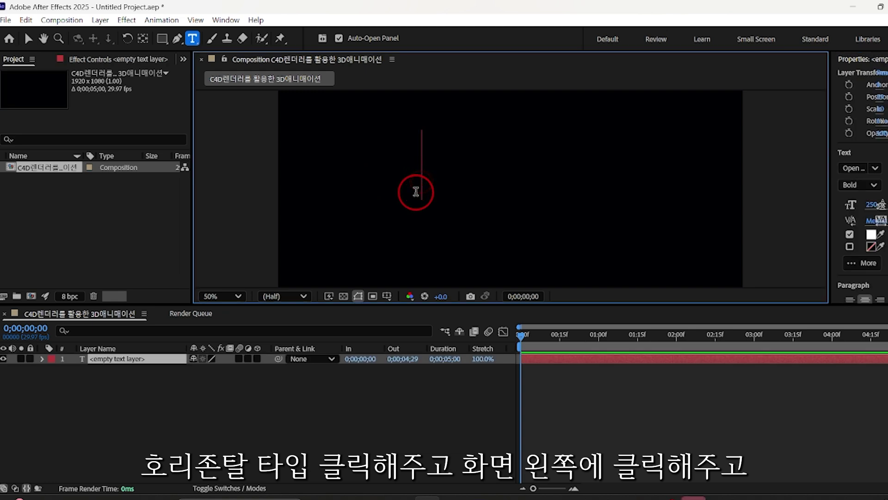
pyautogui.write('com')
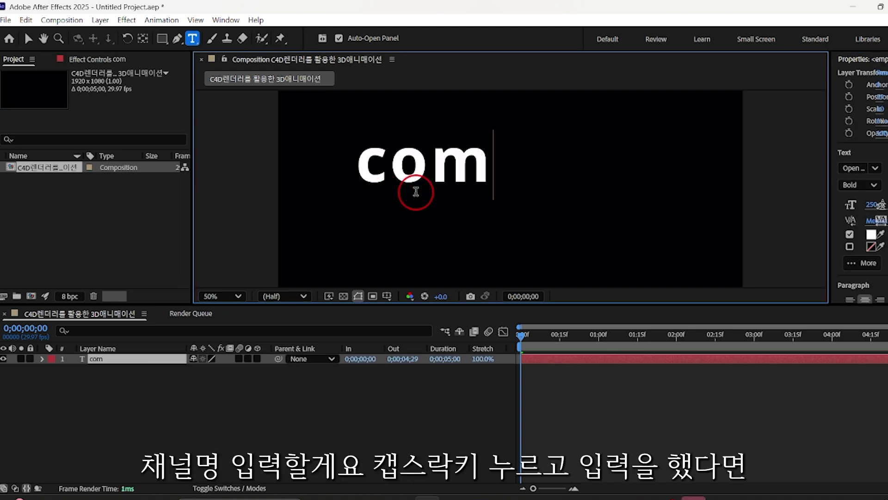
pyautogui.press('BackSpace')
pyautogui.press('BackSpace')
pyautogui.press('BackSpace')
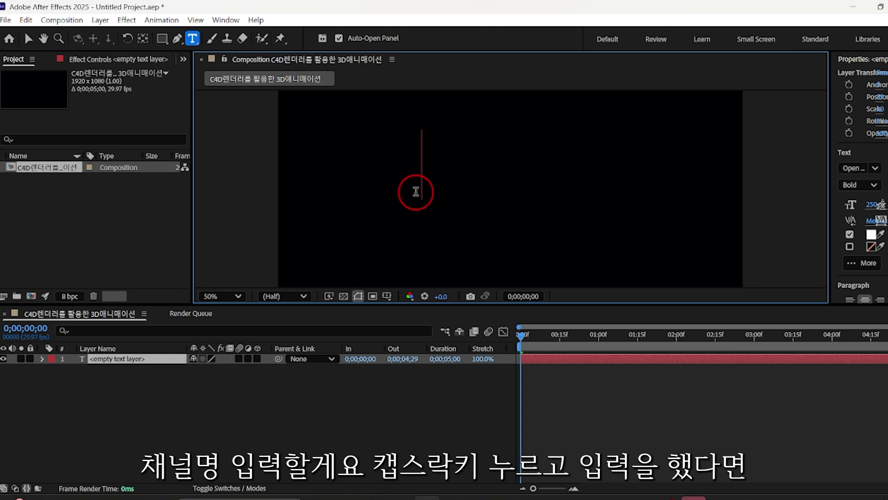
pyautogui.write('COMSTUDY')
# Move the COMSTUDY text toward the middle of the frame, to a position of about 920, 548
pyautogui.click(29, 39)
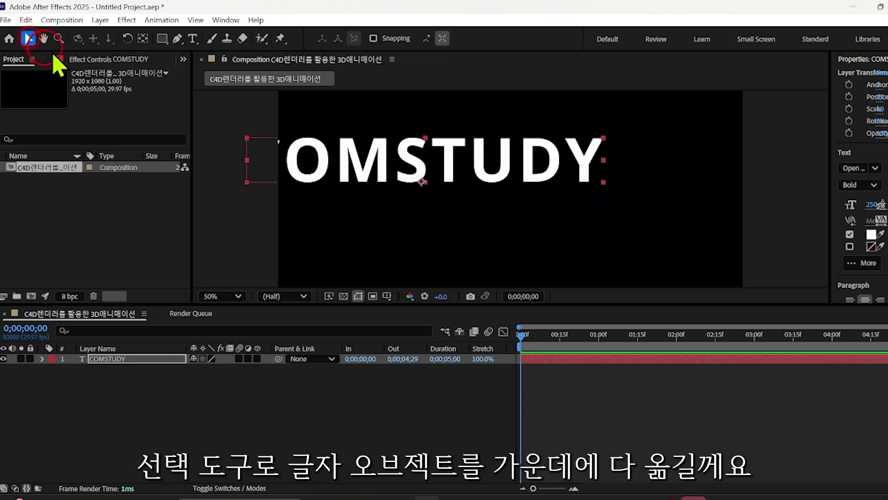
pyautogui.click(415, 156)
pyautogui.moveTo(415, 156); pyautogui.dragTo(486, 172)
pyautogui.press('capslock')
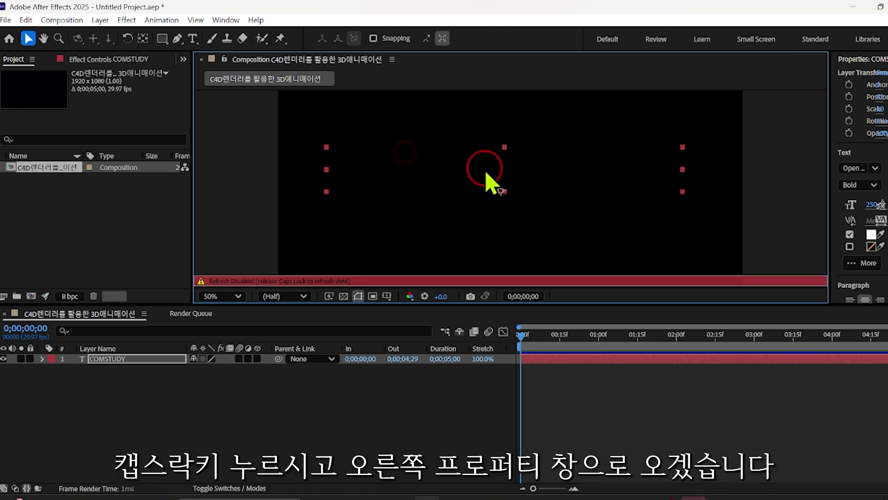
pyautogui.press('capslock')
# Widen the Properties panel to show the text layer's transform, font and paragraph settings in full
pyautogui.moveTo(829, 222); pyautogui.dragTo(736, 222)
pyautogui.scroll(-5, 830, 233)
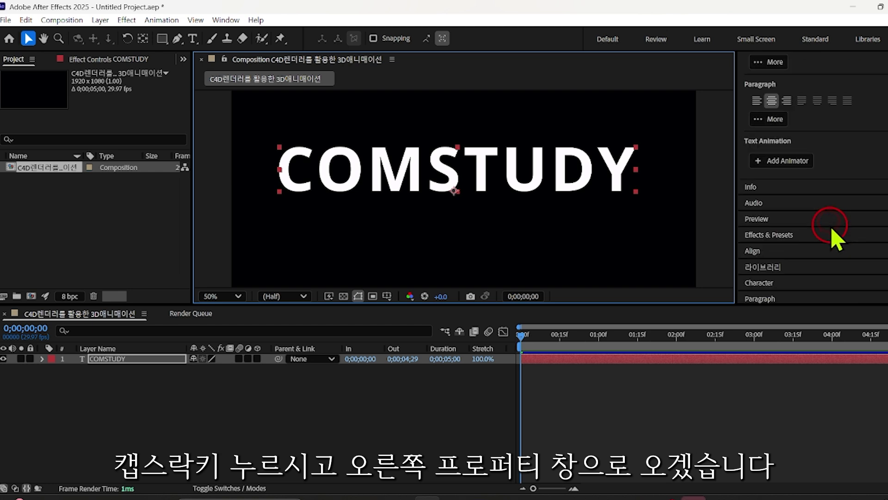
pyautogui.scroll(5, 830, 233)
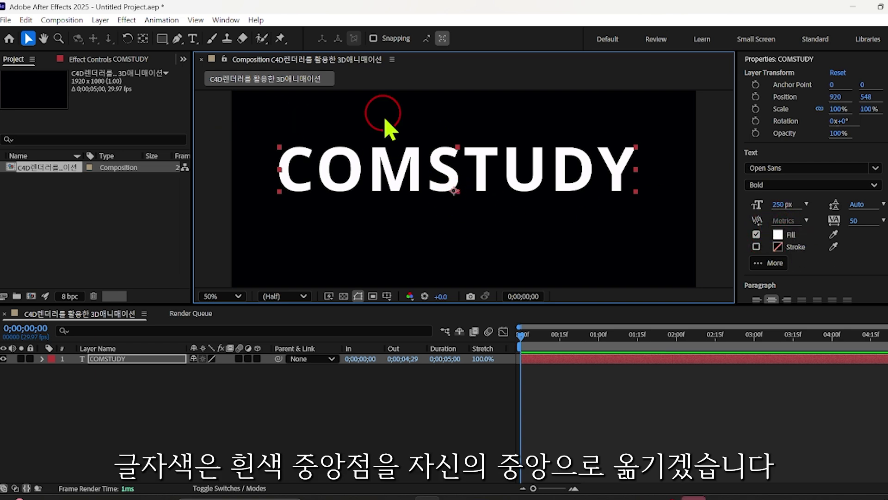
# Place the COMSTUDY text's anchor point at the word's own centre and align the layer horizontally and vertically to the composition's centre
pyautogui.click(143, 39)
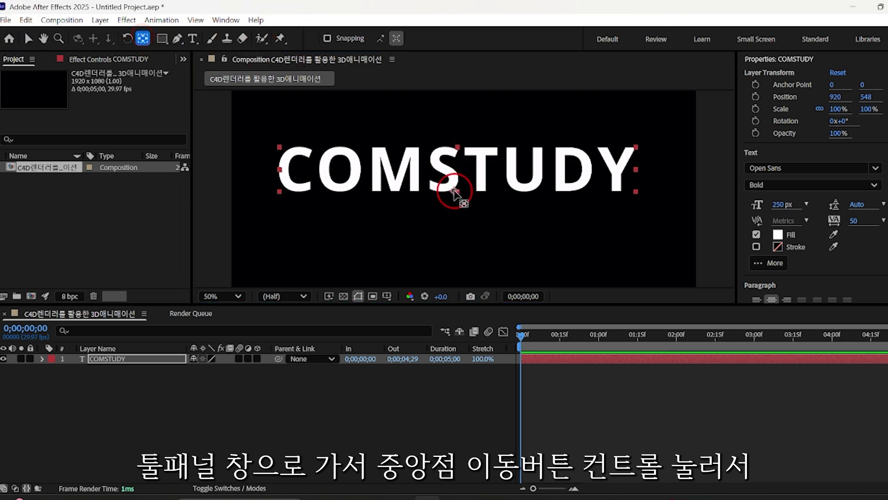
pyautogui.moveTo(454, 194); pyautogui.dragTo(458, 170)
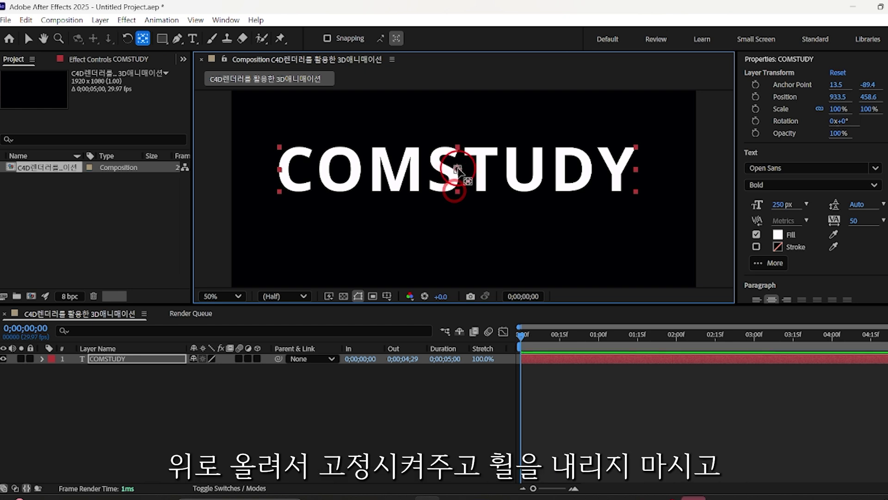
pyautogui.scroll(-1, 813, 132)
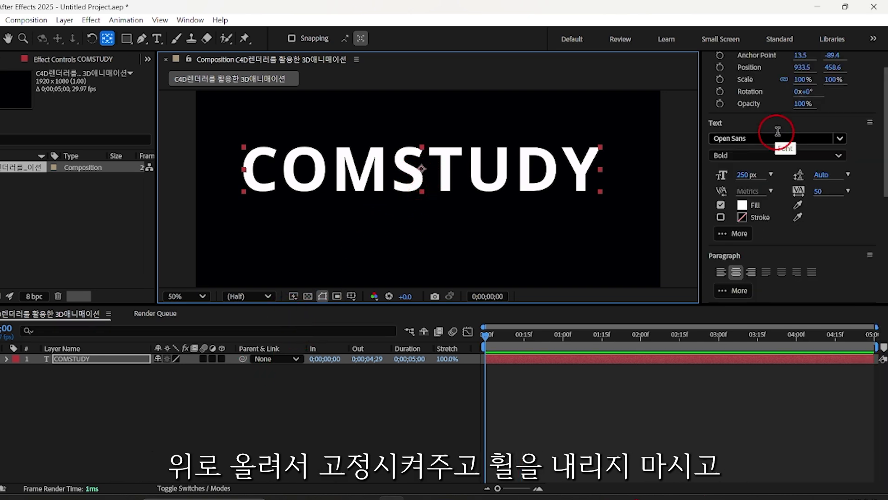
pyautogui.moveTo(885, 107); pyautogui.dragTo(884, 231)
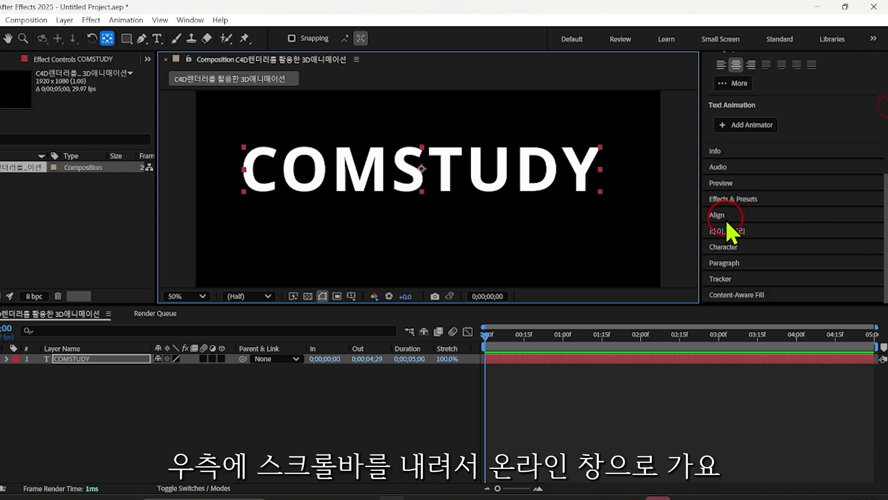
pyautogui.click(727, 220)
pyautogui.click(732, 177)
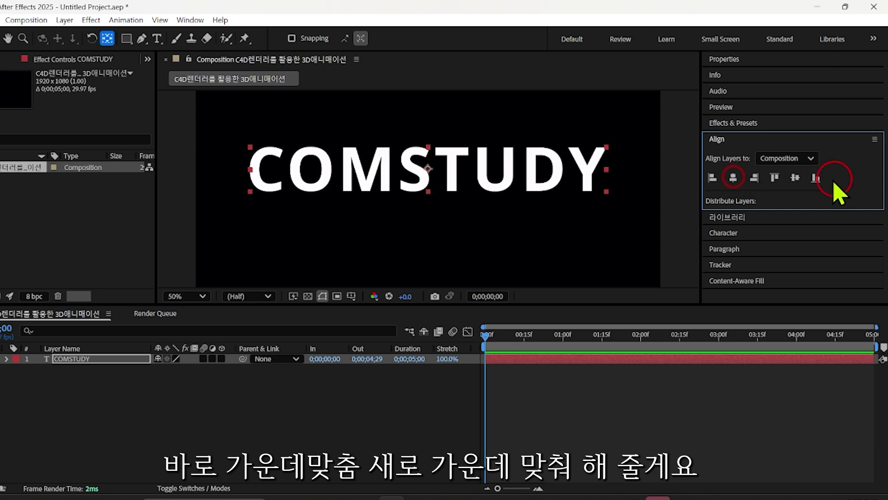
pyautogui.click(795, 177)
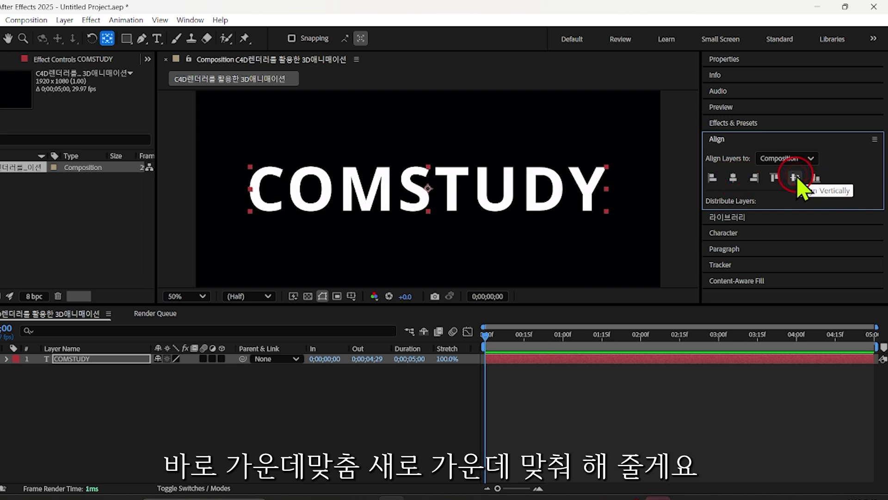
pyautogui.click(6, 174)
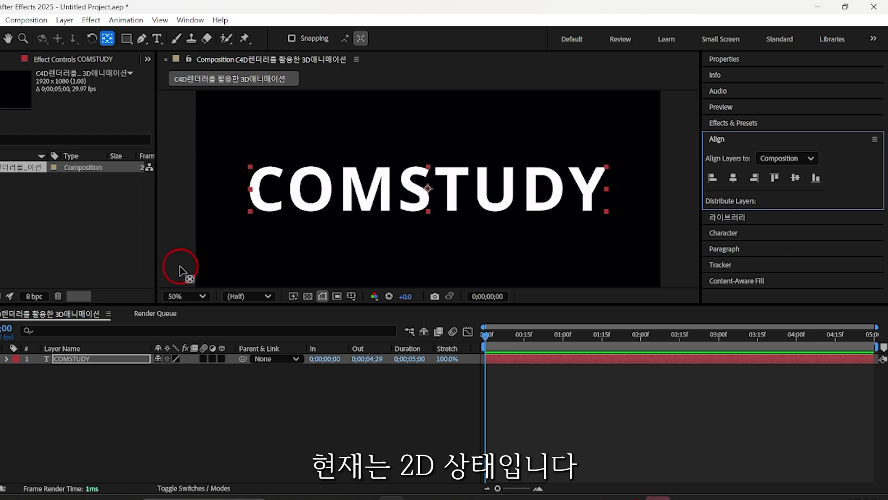
# Expand the COMSTUDY layer's Transform properties and turn it into a 3D layer
pyautogui.click(7, 359)
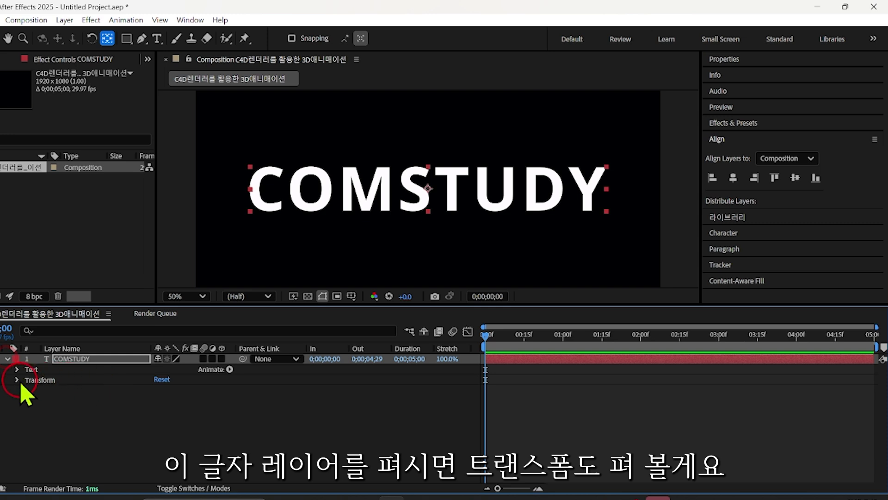
pyautogui.click(17, 381)
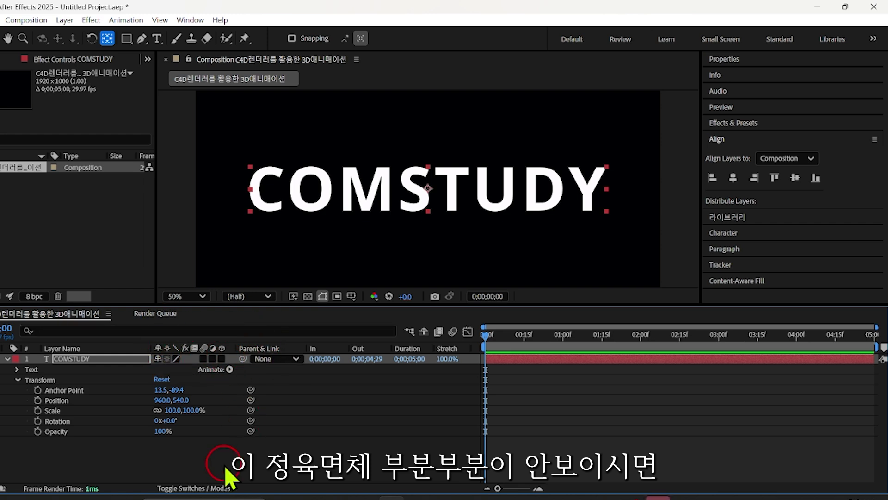
pyautogui.click(172, 490)
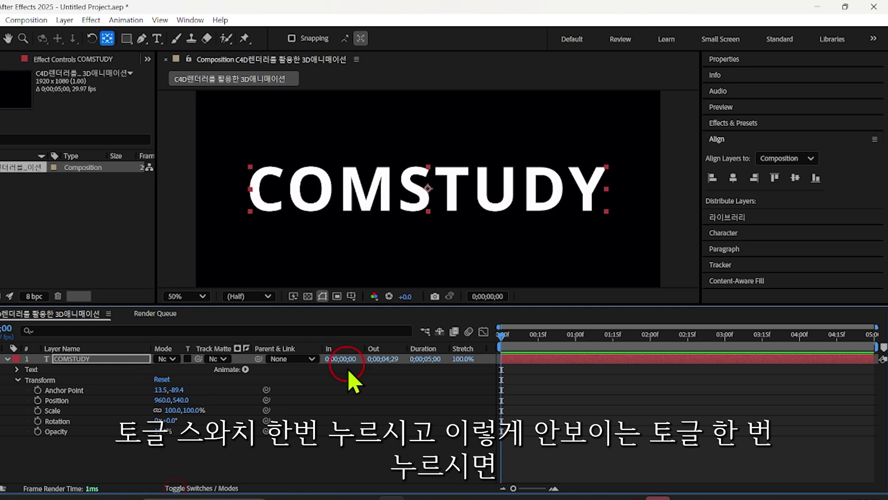
pyautogui.click(200, 489)
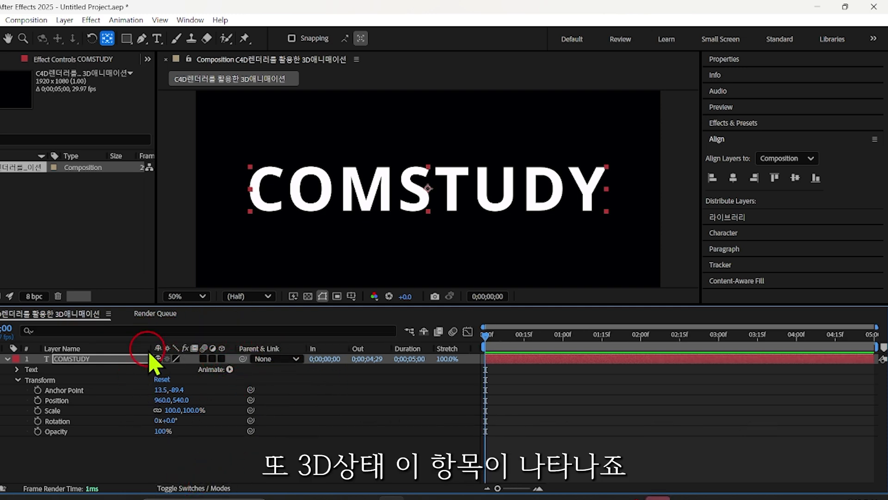
pyautogui.click(222, 358)
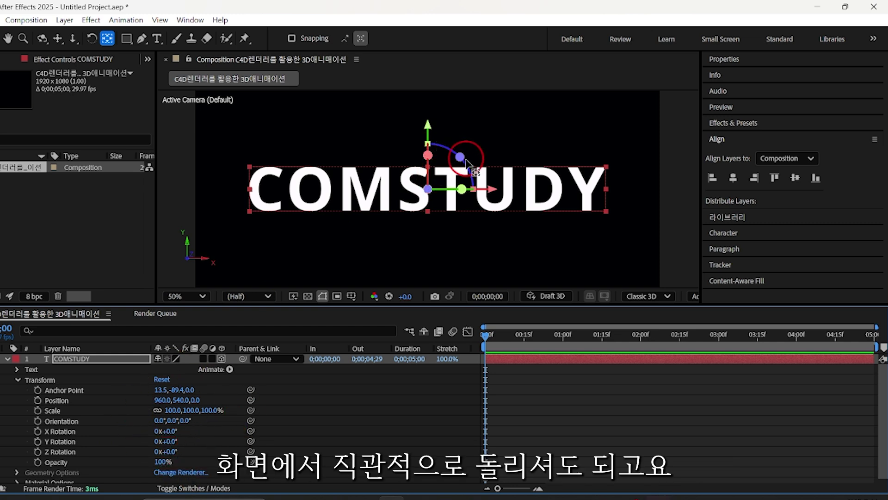
# Rotate the COMSTUDY text freely about its Y, X and Z axes in the viewer, to an orientation of about 353°, 350°, 0°
pyautogui.click(462, 190)
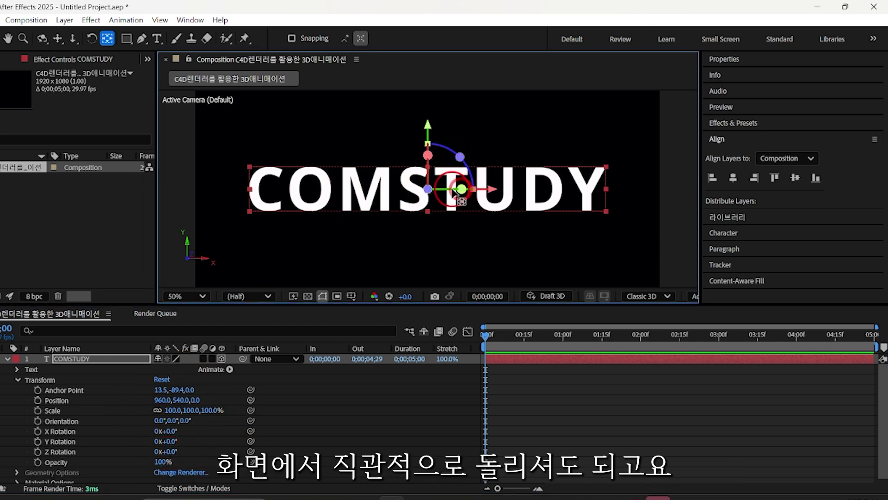
pyautogui.click(4, 38)
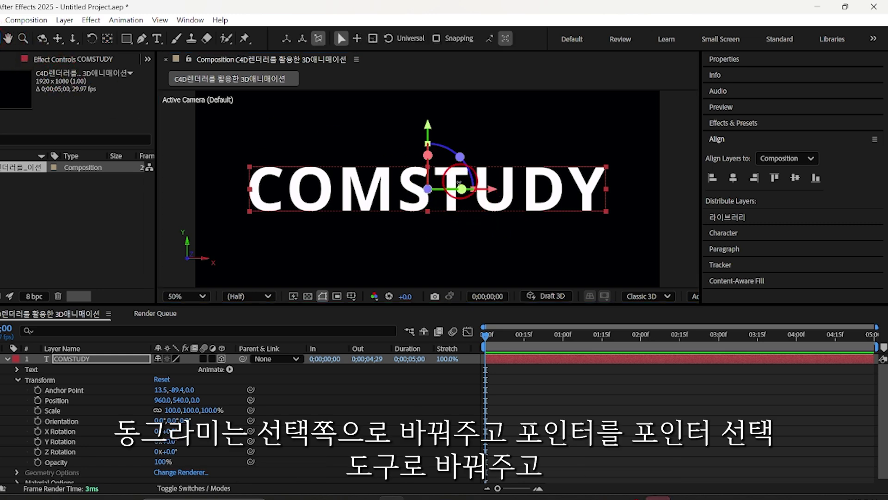
pyautogui.click(352, 142)
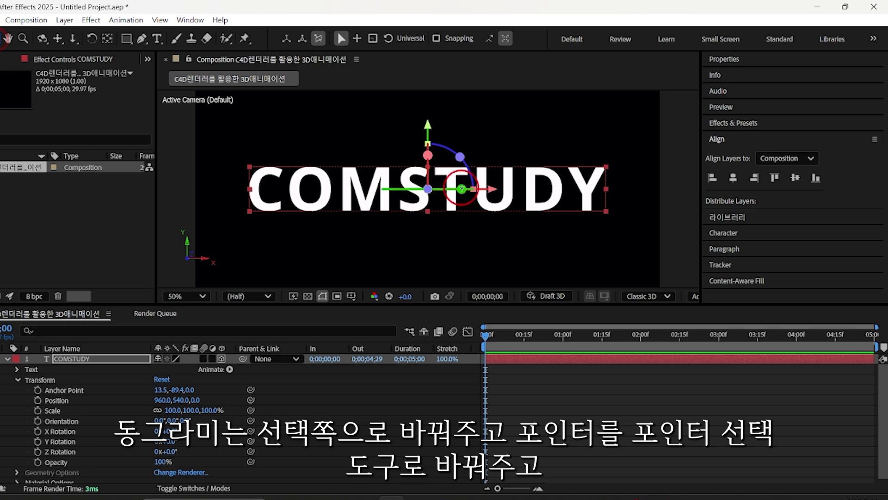
pyautogui.moveTo(461, 189); pyautogui.dragTo(303, 201)
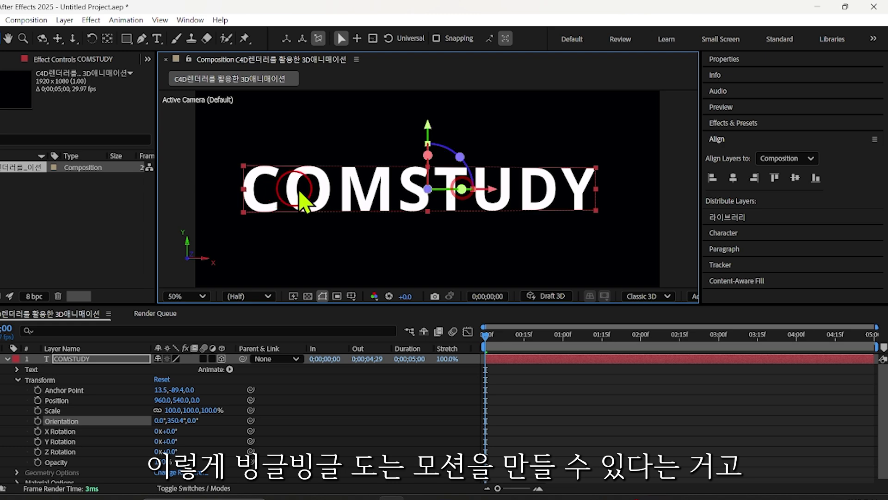
pyautogui.moveTo(428, 154); pyautogui.dragTo(443, 119)
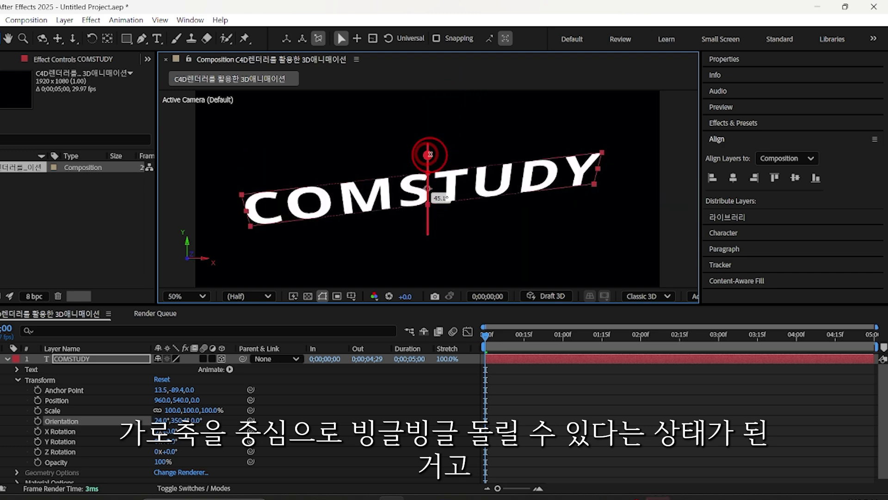
pyautogui.moveTo(431, 150); pyautogui.dragTo(460, 157)
pyautogui.moveTo(340, 156); pyautogui.dragTo(441, 174)
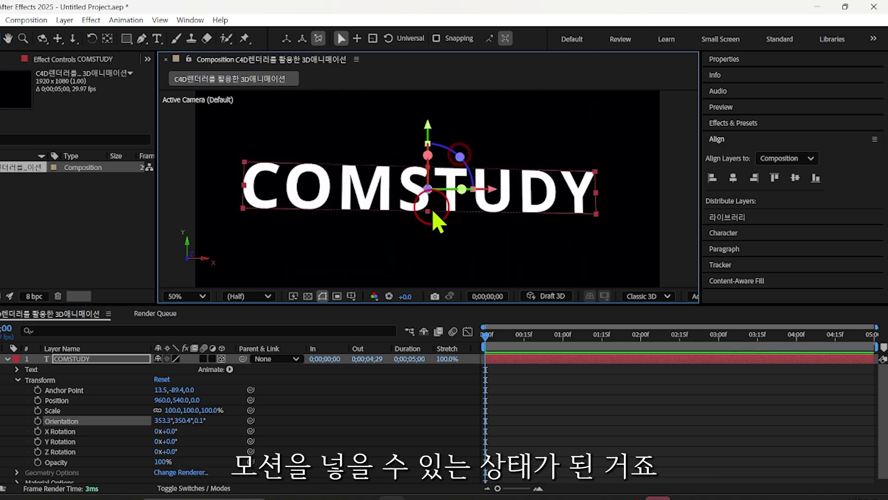
# Undo the free rotations and the 3D conversion of the COMSTUDY layer, and turn it into a 3D layer again
pyautogui.hotkey('ctrl', 'z')
pyautogui.hotkey('ctrl', 'z')
pyautogui.hotkey('ctrl', 'z')
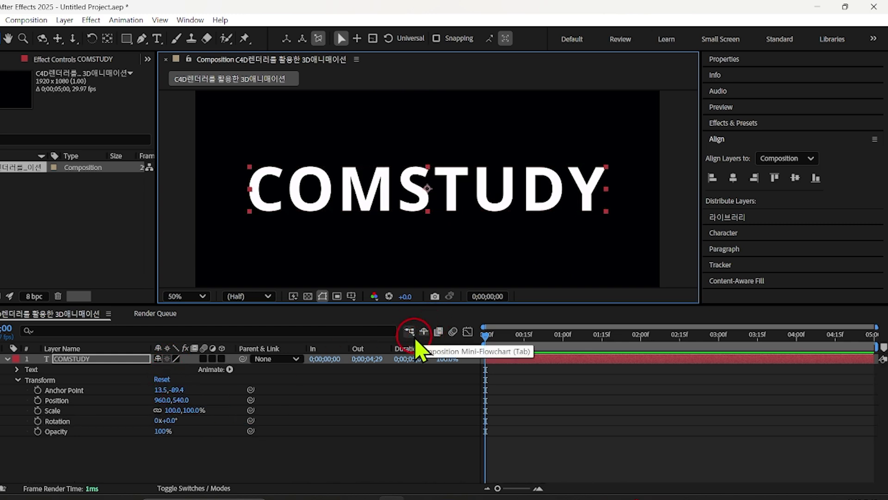
pyautogui.press('z')
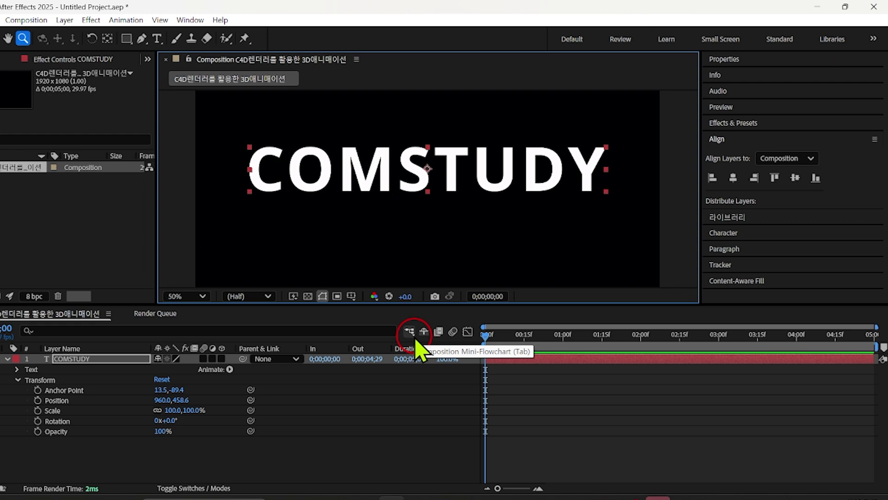
pyautogui.click(221, 359)
pyautogui.click(486, 337)
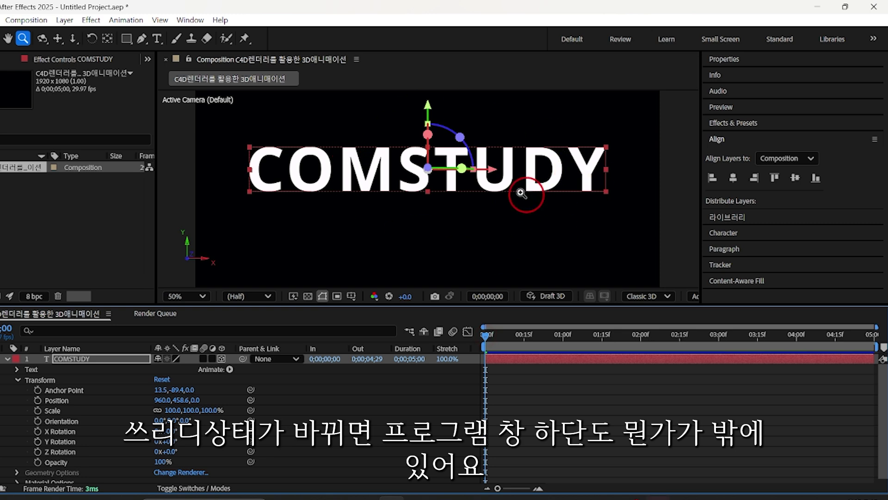
# Widen the composition viewer and split it into 2 Views
pyautogui.click(567, 309)
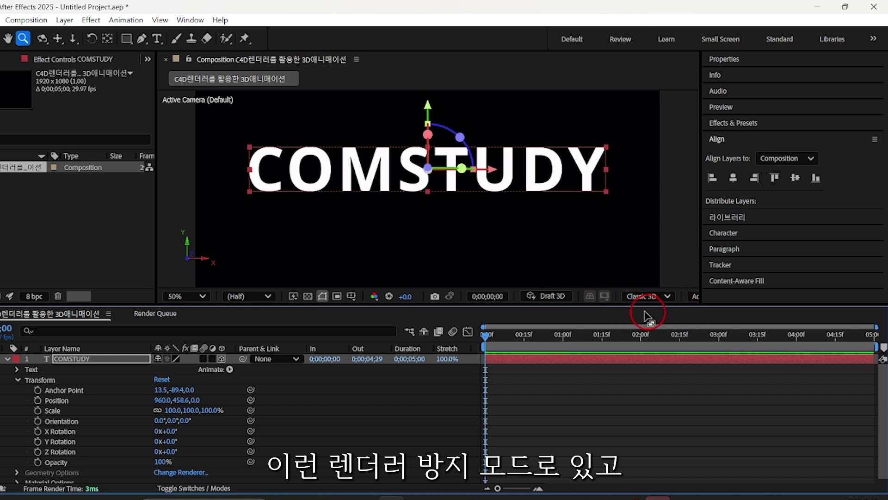
pyautogui.moveTo(699, 252); pyautogui.dragTo(825, 252)
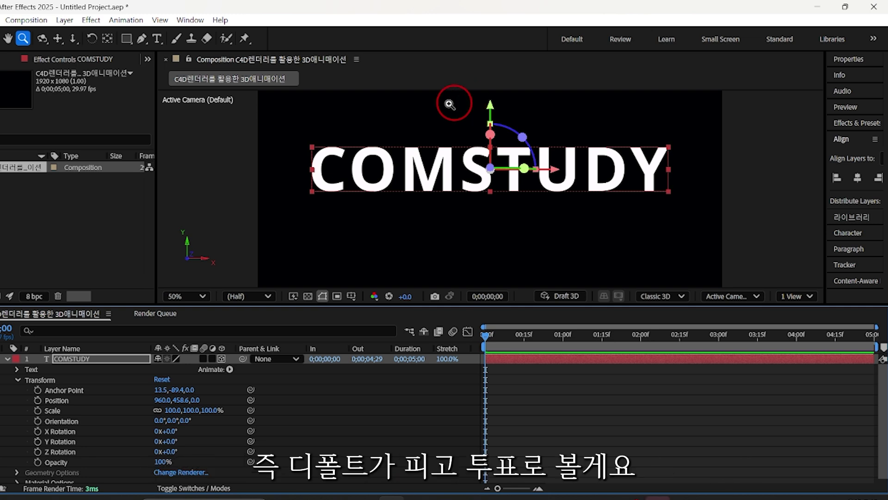
pyautogui.click(809, 296)
pyautogui.click(815, 329)
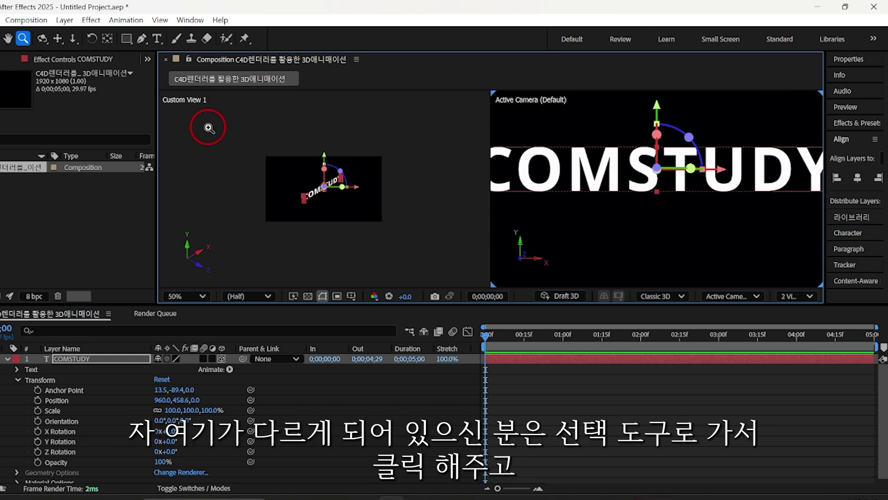
# Activate each of the two views in turn, setting the first to Custom View 1 and the second to Active Camera (Default)
pyautogui.click(3, 40)
pyautogui.click(274, 133)
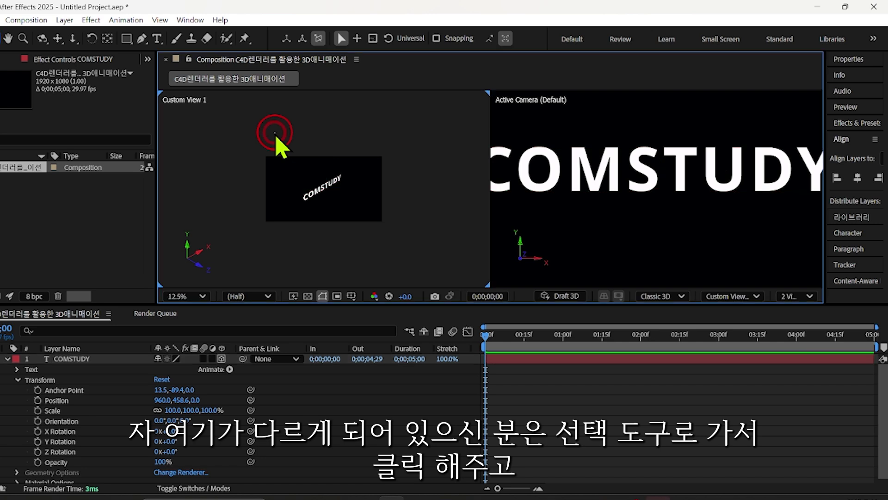
pyautogui.click(779, 296)
pyautogui.click(720, 296)
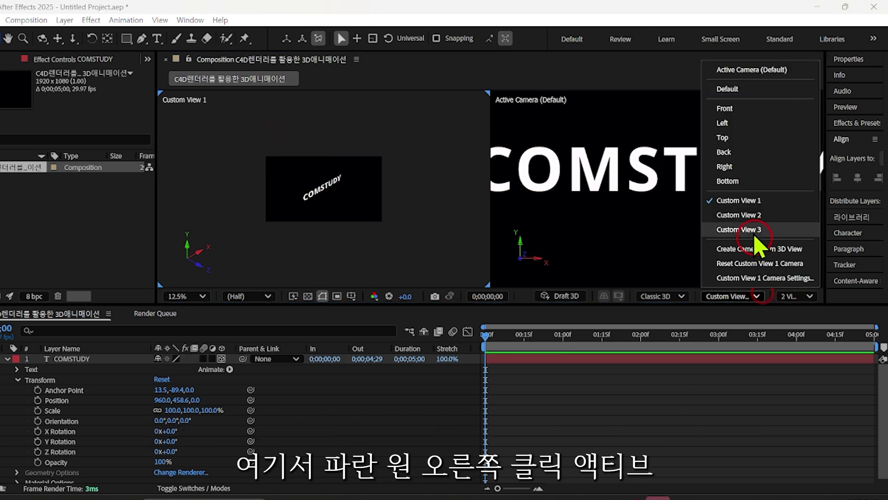
pyautogui.click(740, 202)
pyautogui.click(628, 232)
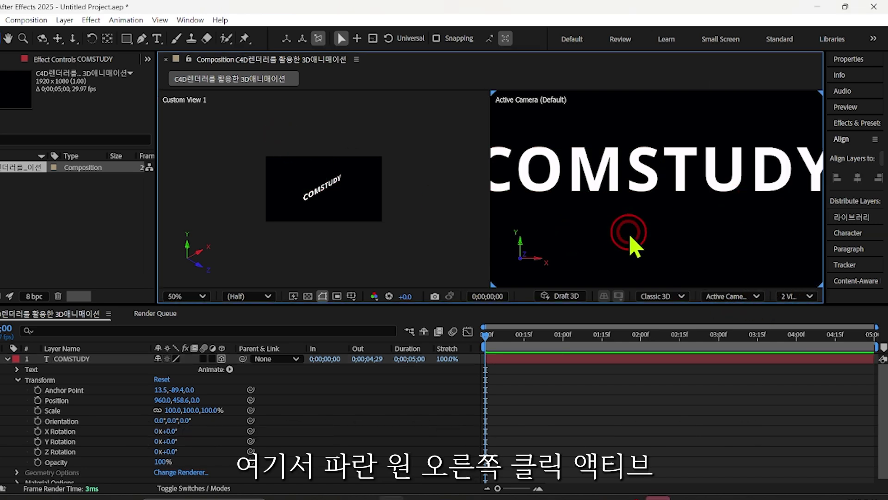
pyautogui.click(757, 296)
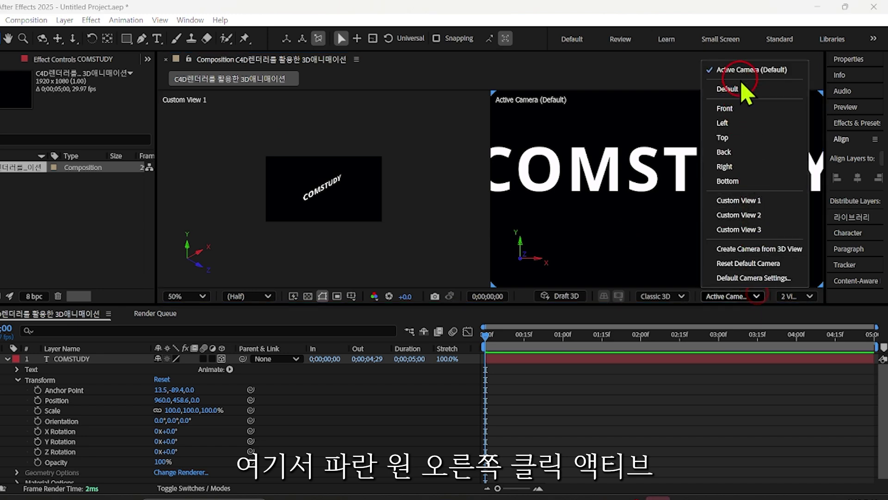
pyautogui.click(740, 74)
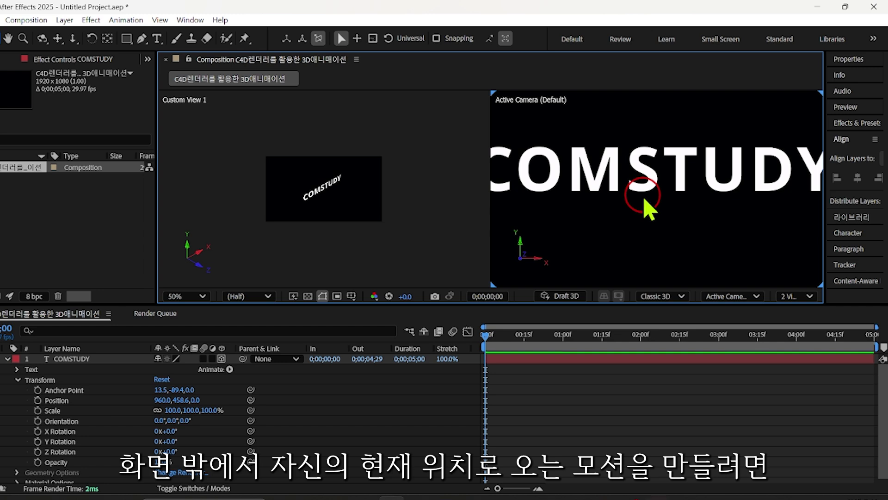
# Keyframe the COMSTUDY layer's Position at 0 seconds with a Z value of -3000
pyautogui.click(37, 400)
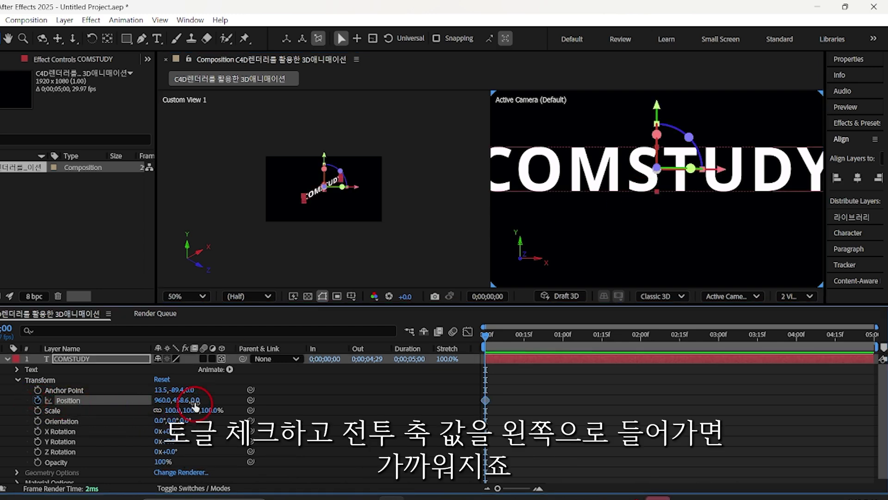
pyautogui.moveTo(195, 400)
pyautogui.mouseDown()
pyautogui.moveTo(181, 379)
pyautogui.moveTo(642, 400)
pyautogui.moveTo(199, 399)
pyautogui.mouseUp()
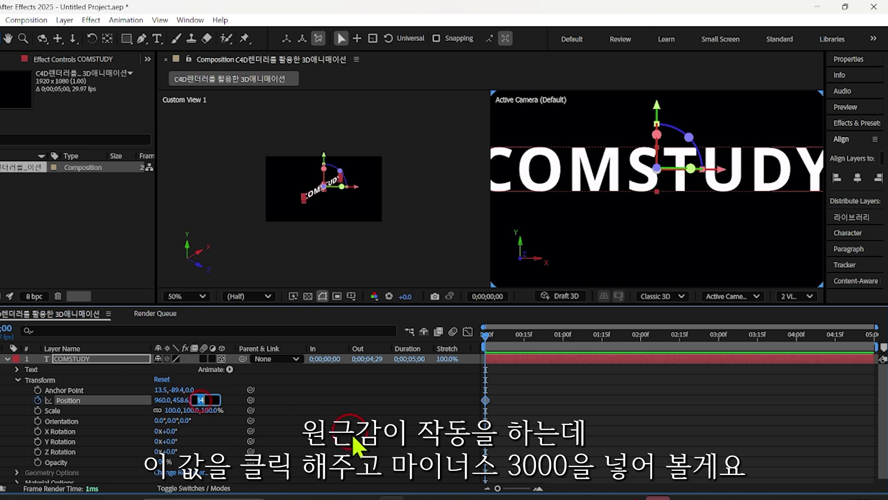
pyautogui.write('-30')
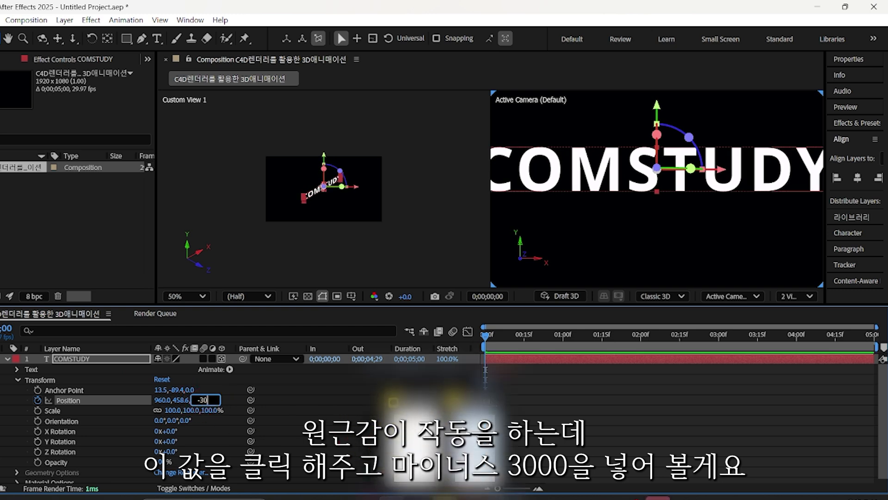
pyautogui.write('00')
pyautogui.click(600, 400)
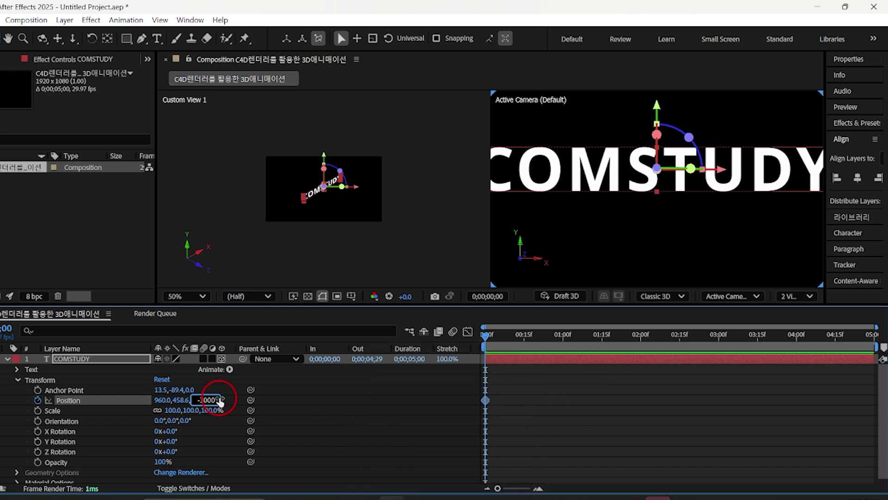
pyautogui.click(201, 400)
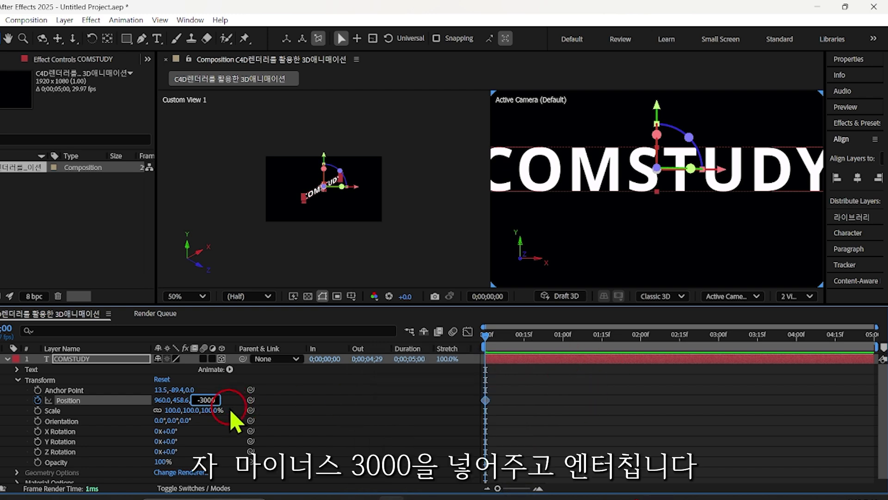
pyautogui.press('Return')
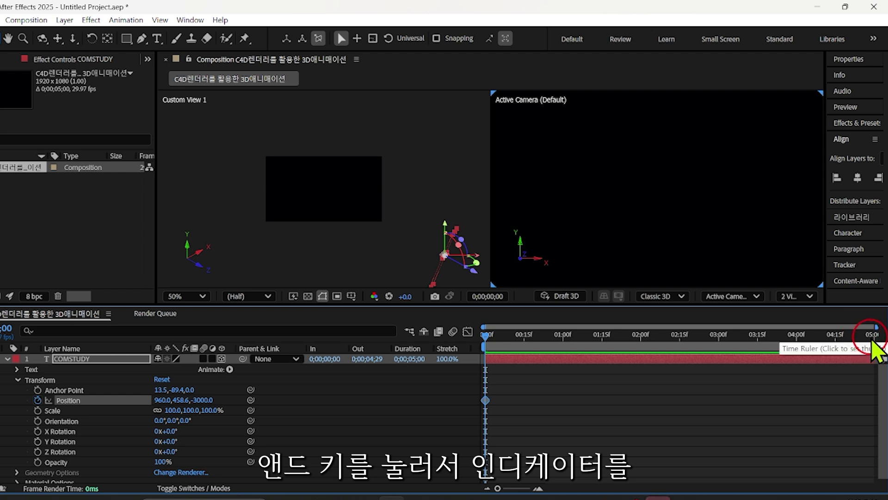
# Set the layer's Z position to 0 at the composition's last frame, and scrub through the timeline to preview the movement
pyautogui.press('End')
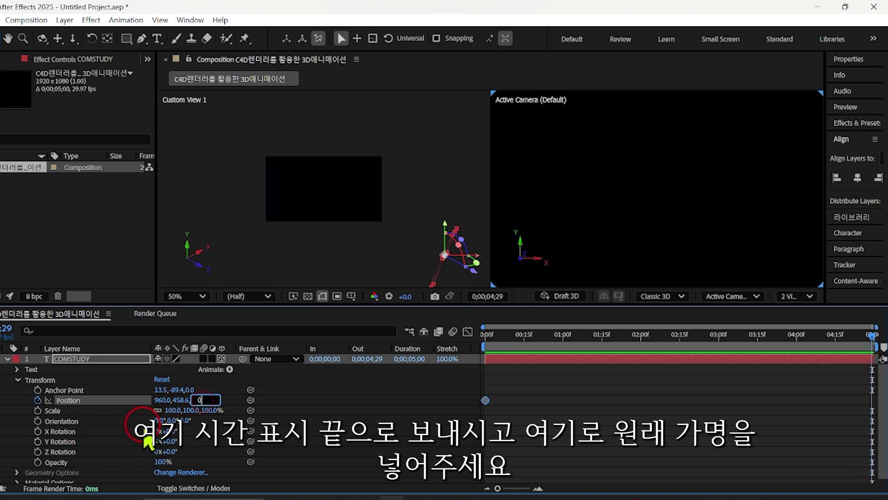
pyautogui.press('Return')
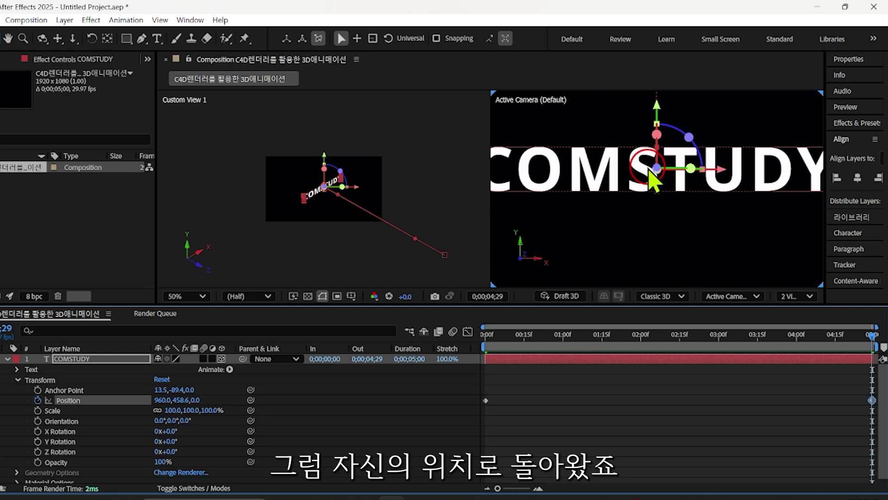
pyautogui.click(491, 334)
pyautogui.moveTo(503, 338); pyautogui.dragTo(872, 337)
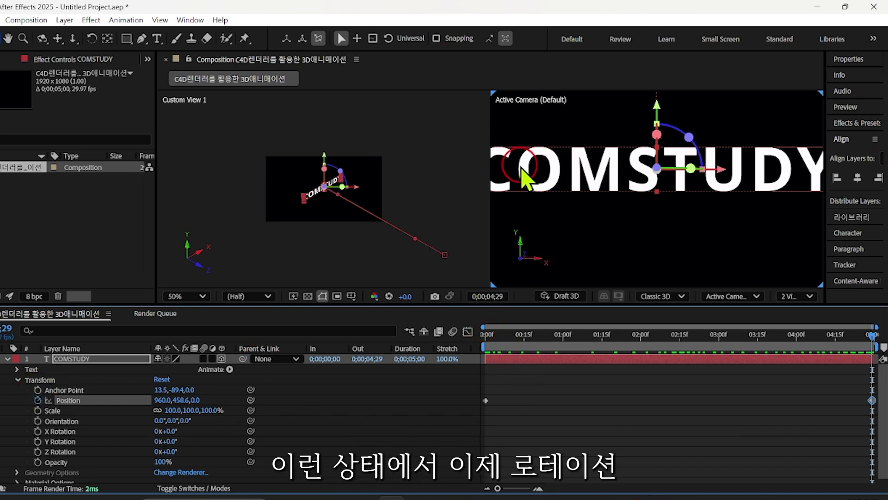
# Try rotating the whole text layer about its X and Y axes, resetting both rotations to 0°
pyautogui.moveTo(166, 430)
pyautogui.mouseDown()
pyautogui.moveTo(222, 423)
pyautogui.moveTo(250, 432)
pyautogui.moveTo(190, 422)
pyautogui.moveTo(174, 431)
pyautogui.mouseUp()
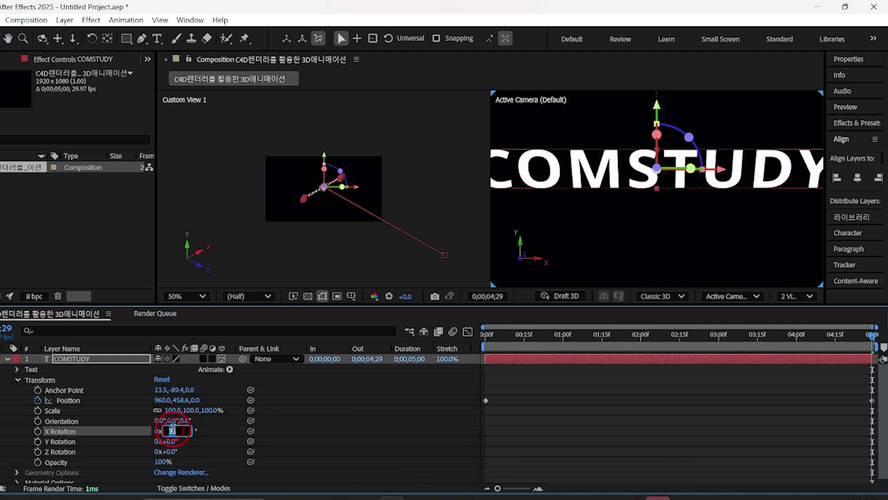
pyautogui.press('Return')
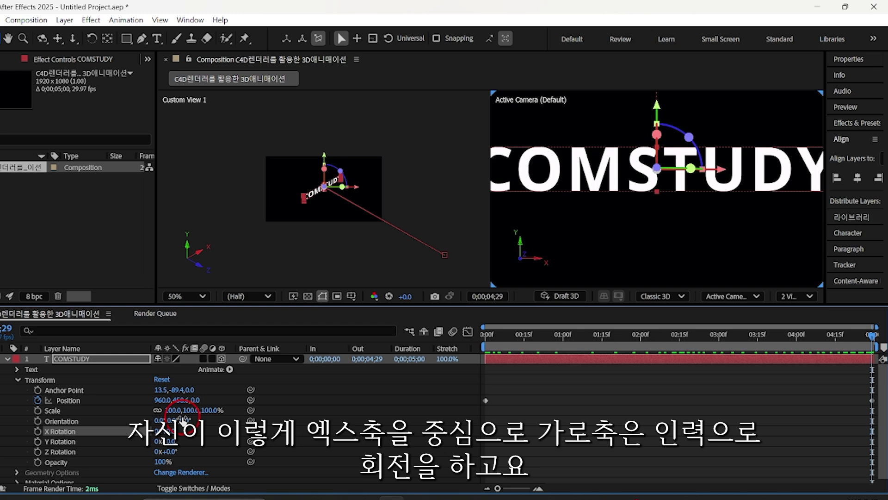
pyautogui.moveTo(176, 430)
pyautogui.mouseDown()
pyautogui.moveTo(224, 430)
pyautogui.moveTo(177, 429)
pyautogui.mouseUp()
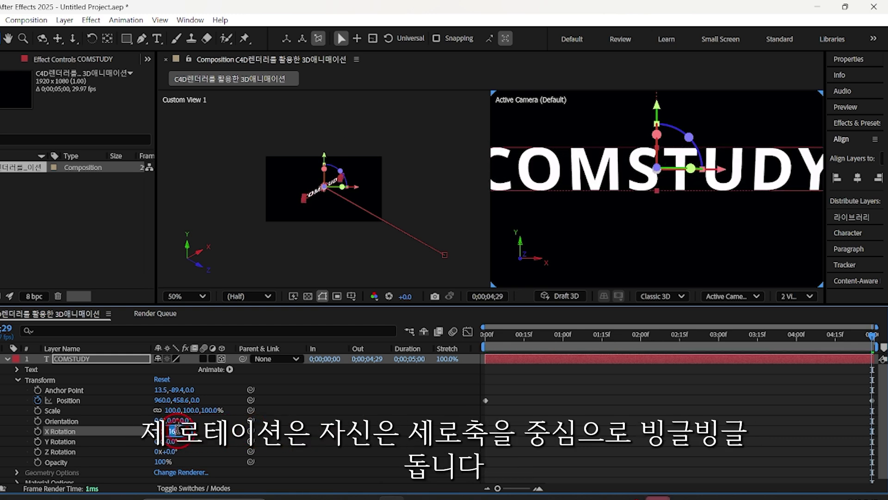
pyautogui.click(16, 443)
pyautogui.moveTo(171, 443)
pyautogui.mouseDown()
pyautogui.moveTo(250, 442)
pyautogui.moveTo(176, 442)
pyautogui.mouseUp()
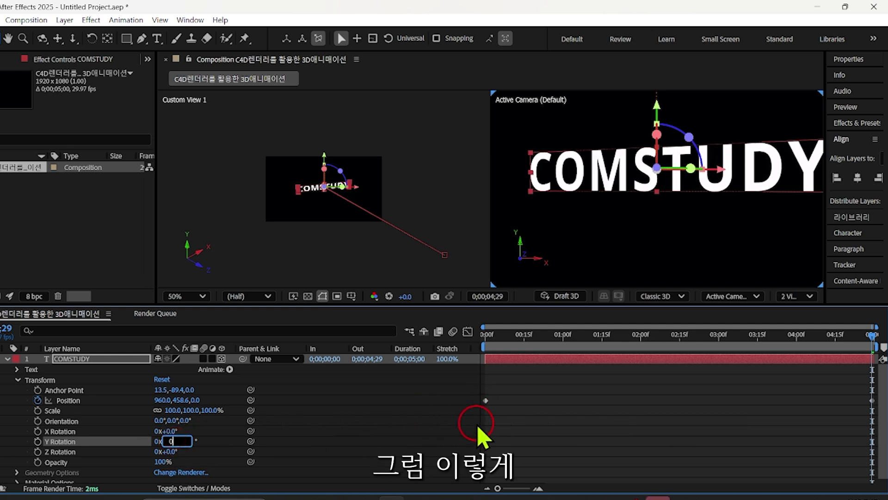
pyautogui.press('Return')
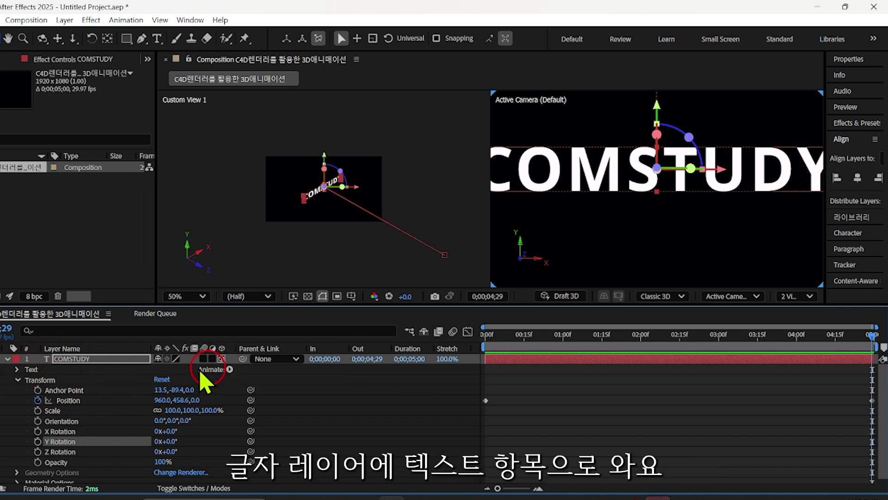
# Enable per-character 3D on the COMSTUDY text and add a Rotation animator to it
pyautogui.click(230, 369)
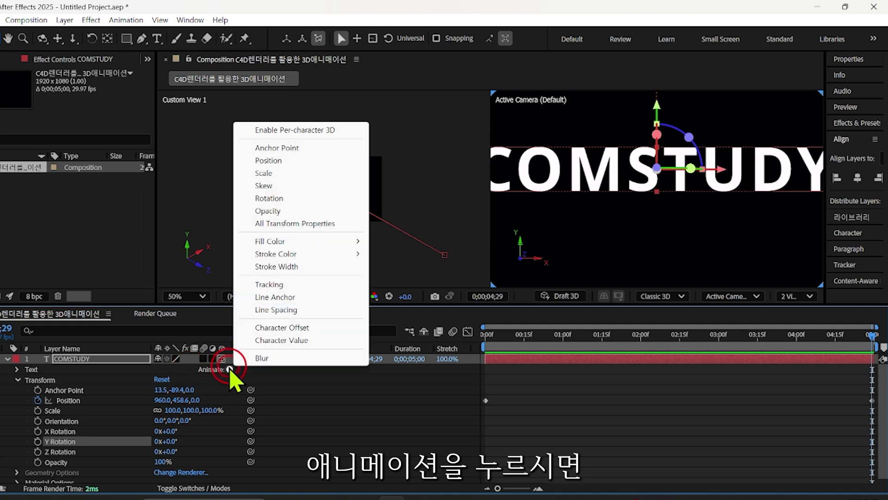
pyautogui.click(299, 131)
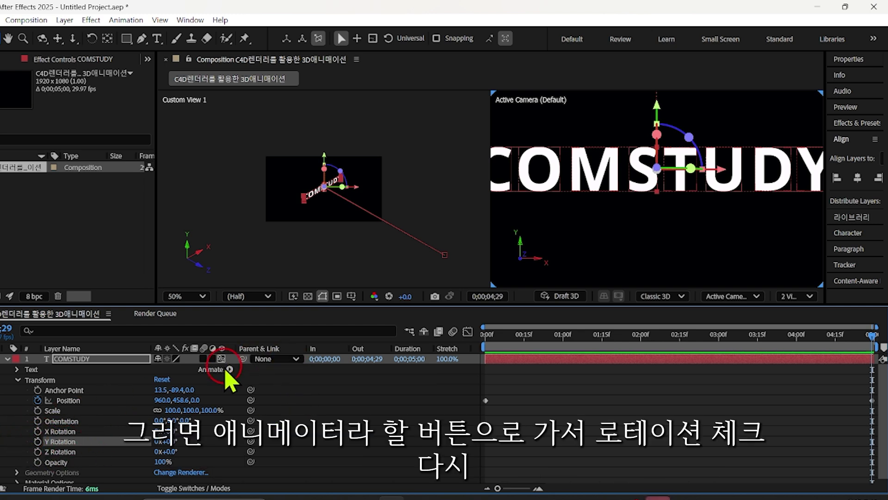
pyautogui.click(207, 372)
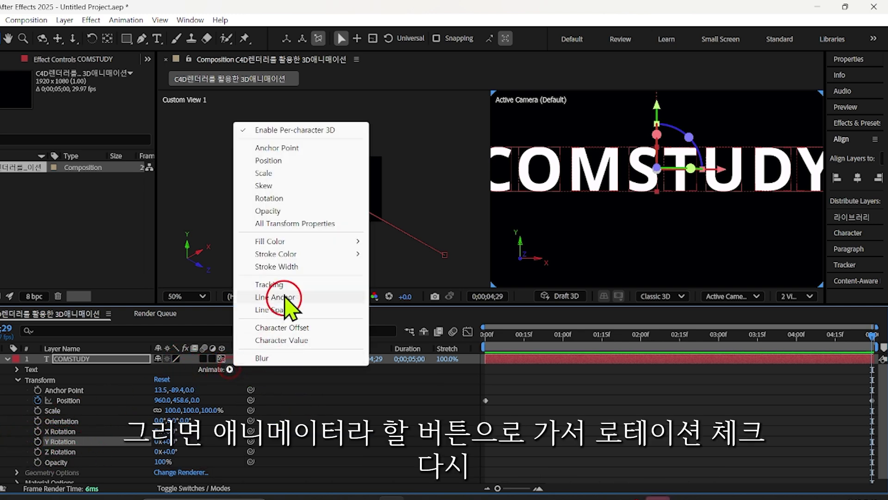
pyautogui.click(285, 198)
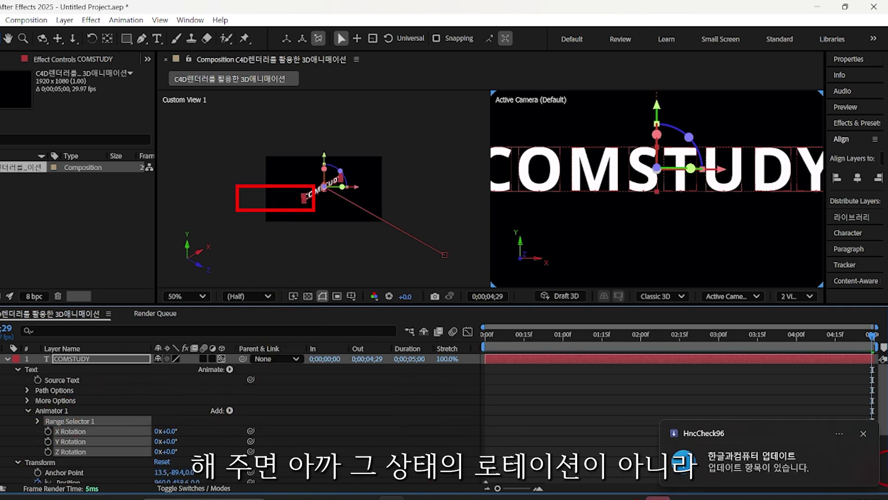
pyautogui.click(863, 433)
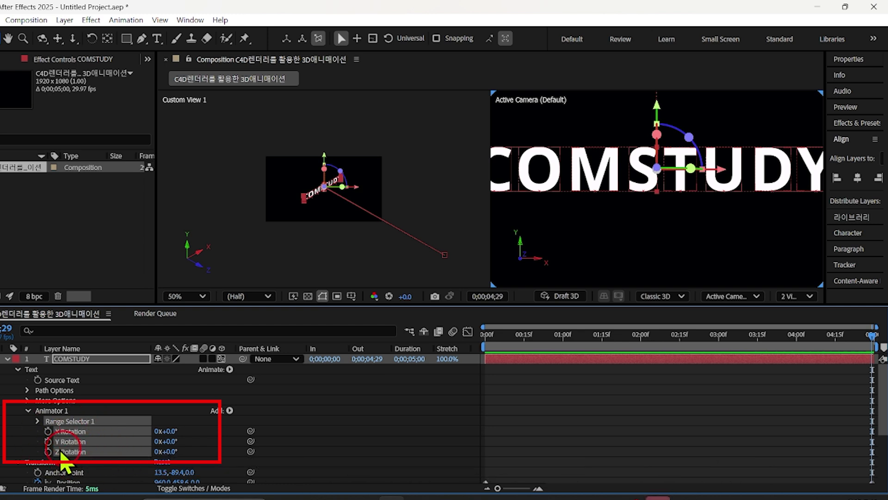
pyautogui.click(7, 440)
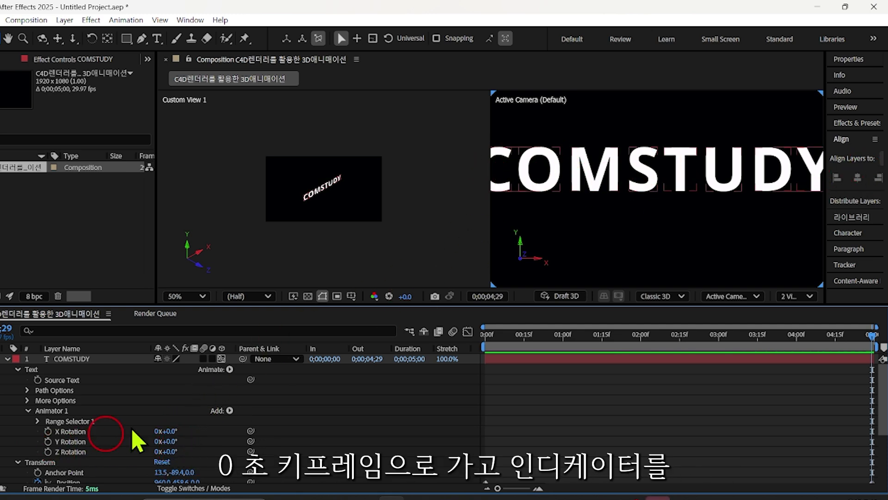
# Keyframe the text animator's Y Rotation at 0x+0.0° at 0 seconds and 1x+0.0° at the composition's last frame
pyautogui.click(488, 345)
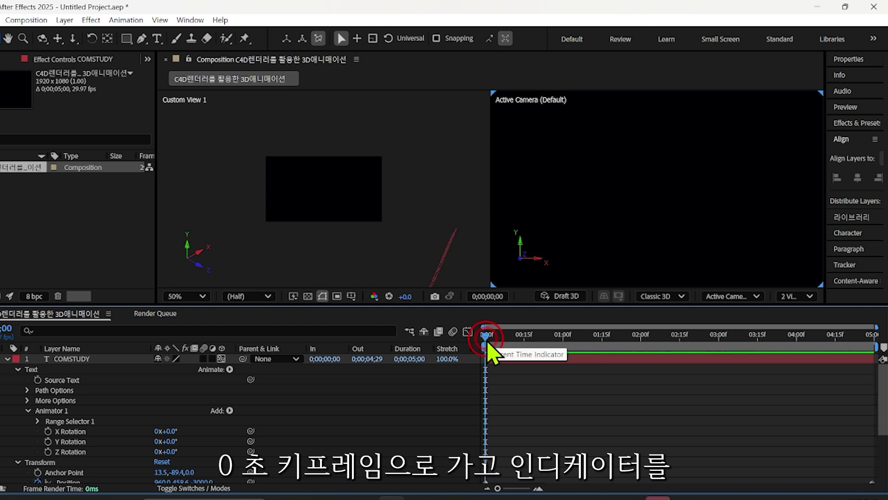
pyautogui.click(47, 441)
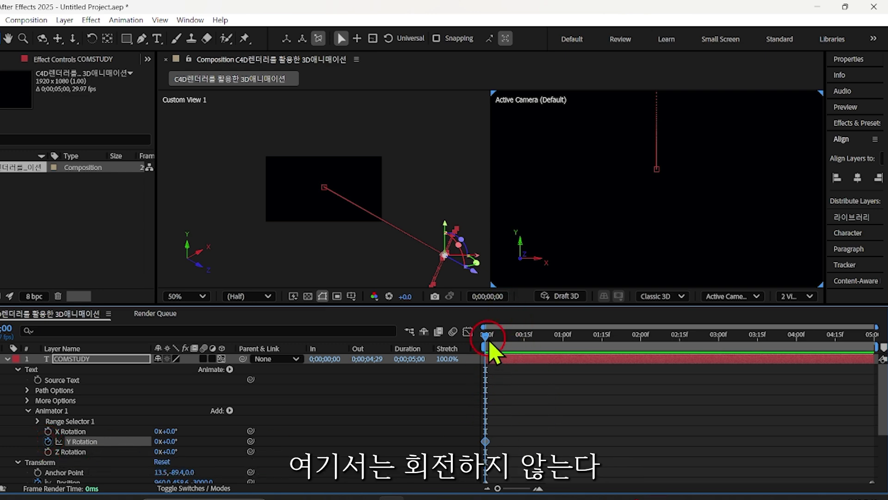
pyautogui.moveTo(489, 352); pyautogui.dragTo(883, 351)
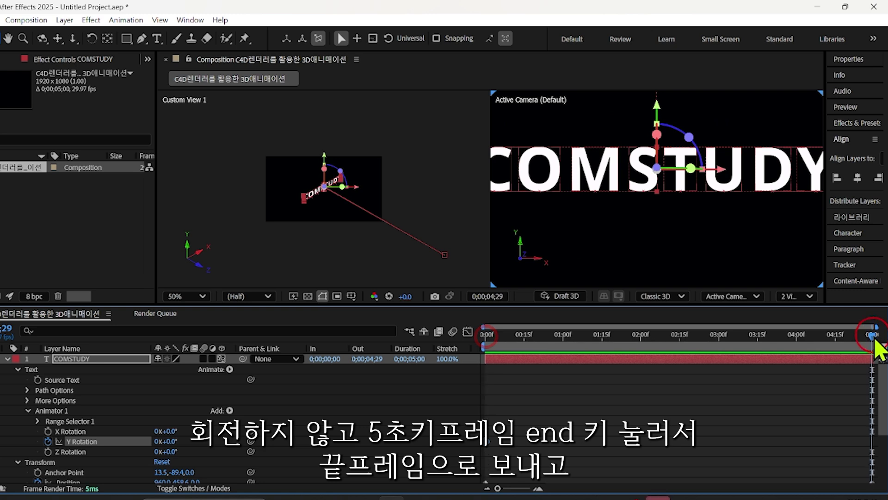
pyautogui.click(87, 439)
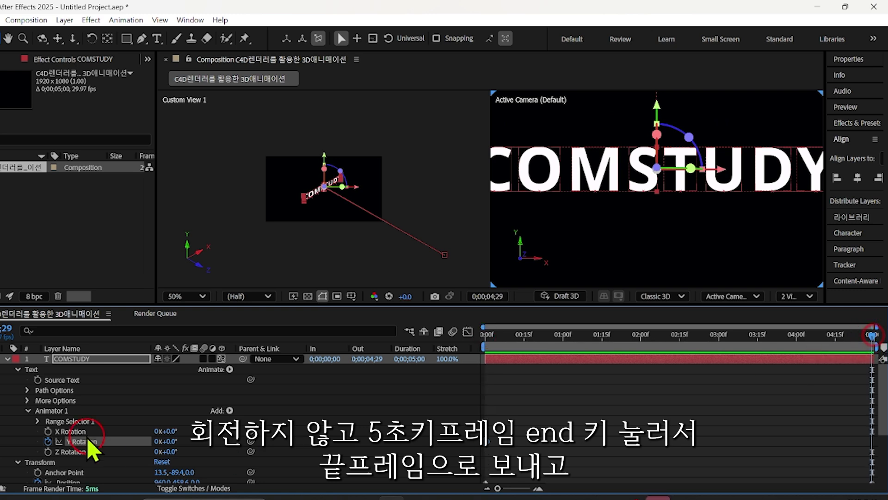
pyautogui.click(167, 442)
pyautogui.click(176, 442)
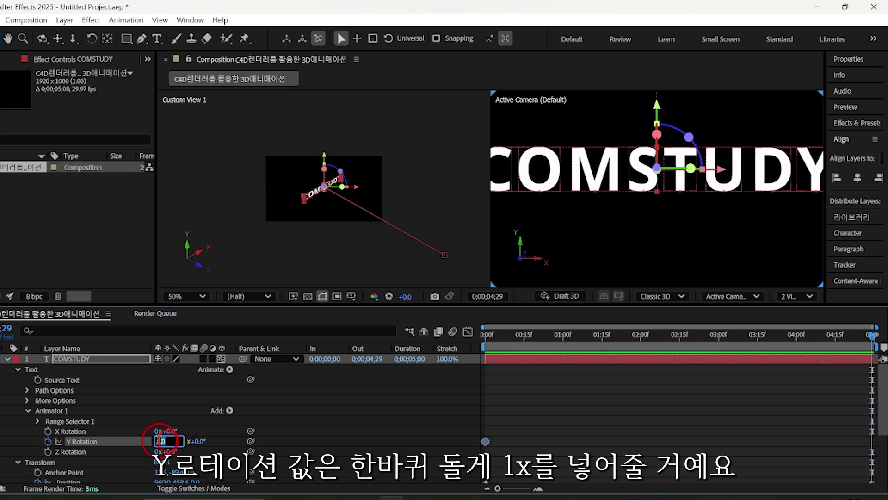
pyautogui.write('1')
pyautogui.press('Return')
# Play the animation from 0 seconds and scrub to the last frame to preview the rotation of each character
pyautogui.click(476, 332)
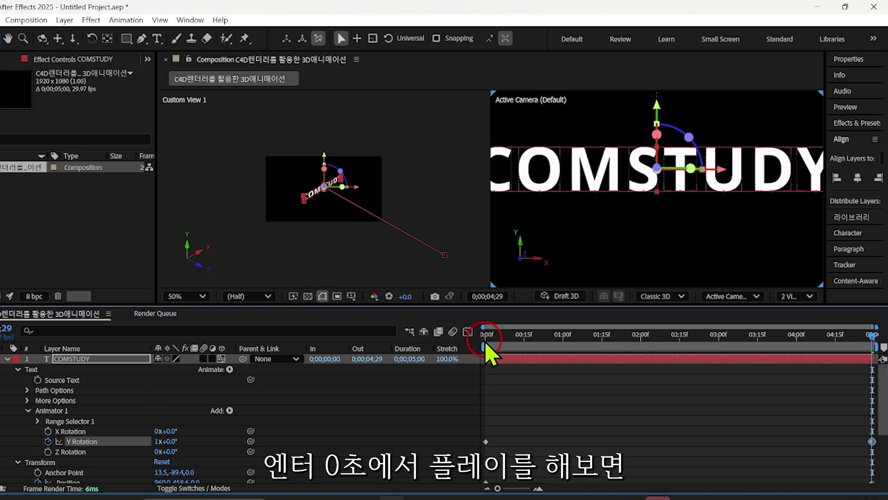
pyautogui.click(487, 344)
pyautogui.press('space')
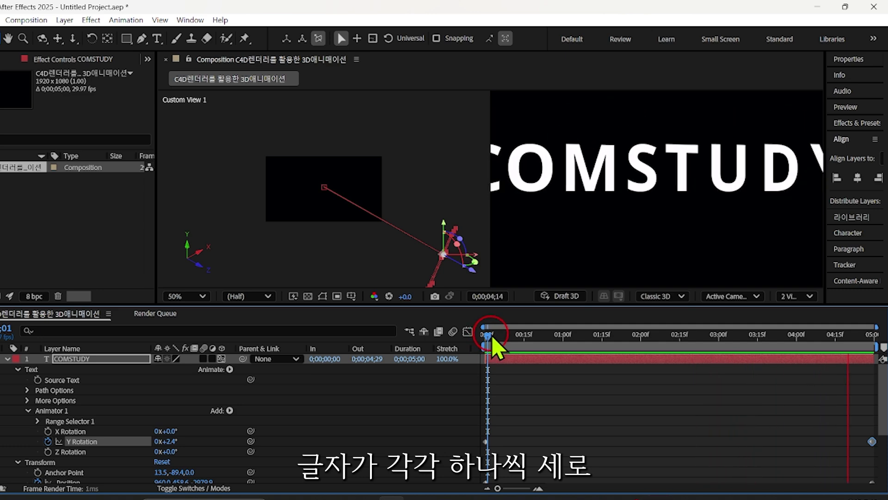
pyautogui.moveTo(492, 336); pyautogui.dragTo(881, 353)
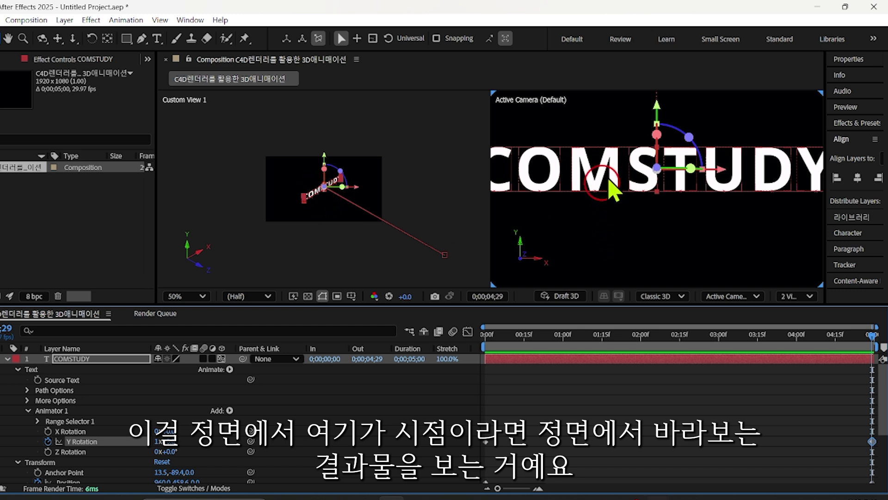
# Switch the composition viewer to 1 View and change the 3D renderer to Cinema 4D
pyautogui.click(810, 296)
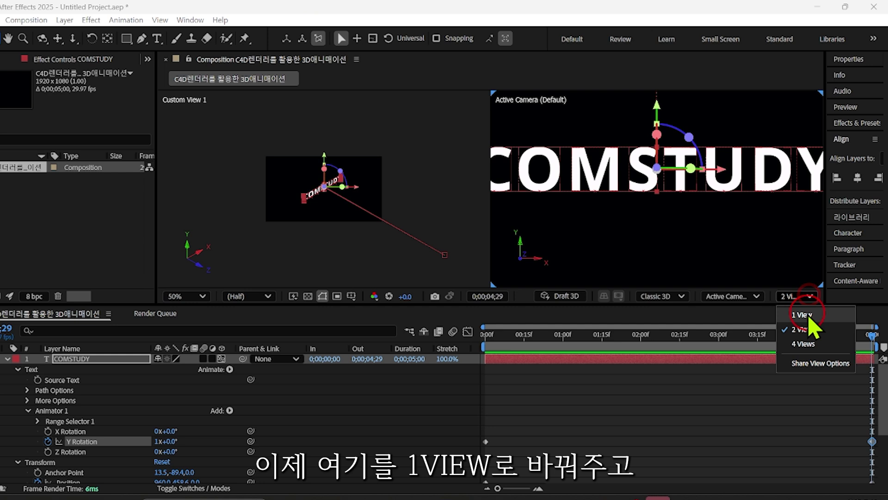
pyautogui.click(805, 315)
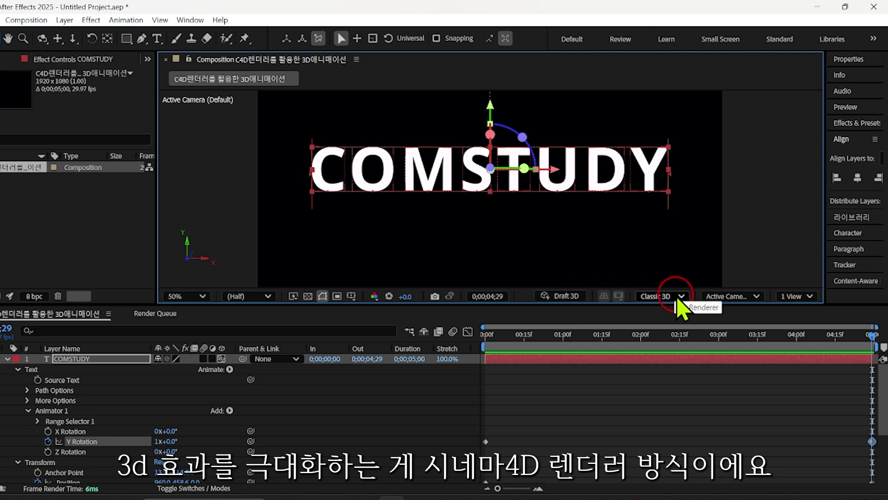
pyautogui.scroll(-3, 55, 442)
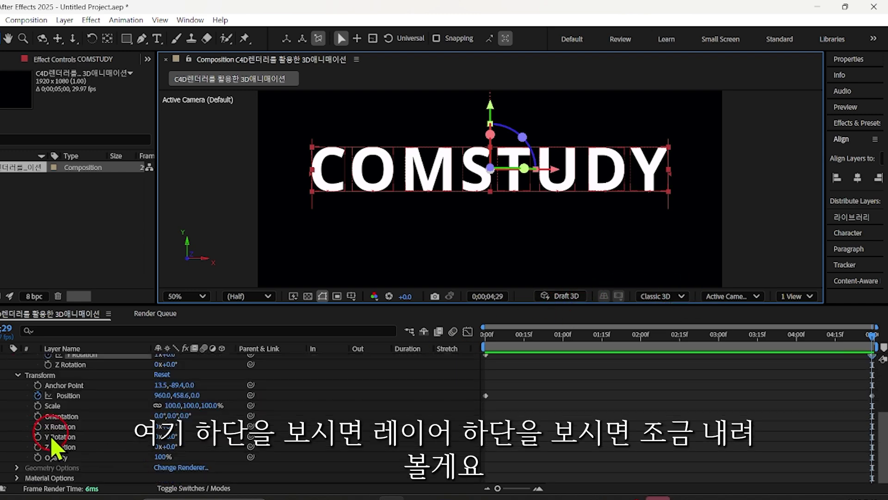
pyautogui.scroll(3, 9, 418)
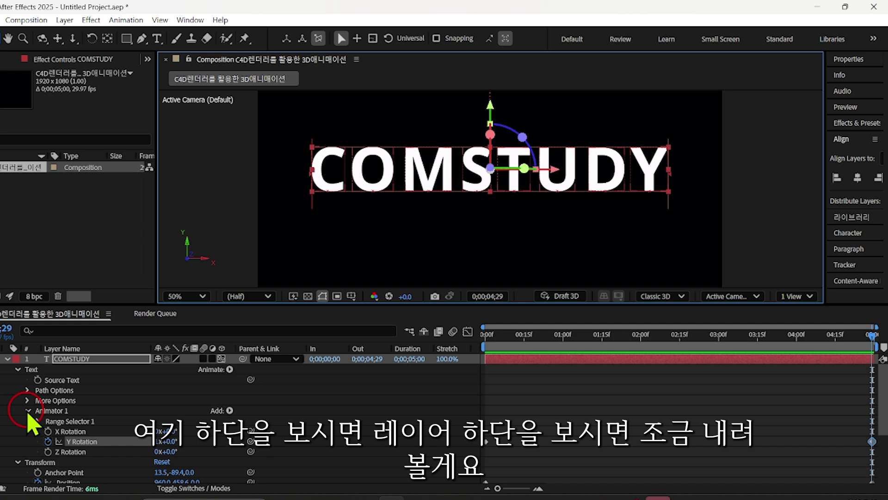
pyautogui.scroll(-3, 27, 399)
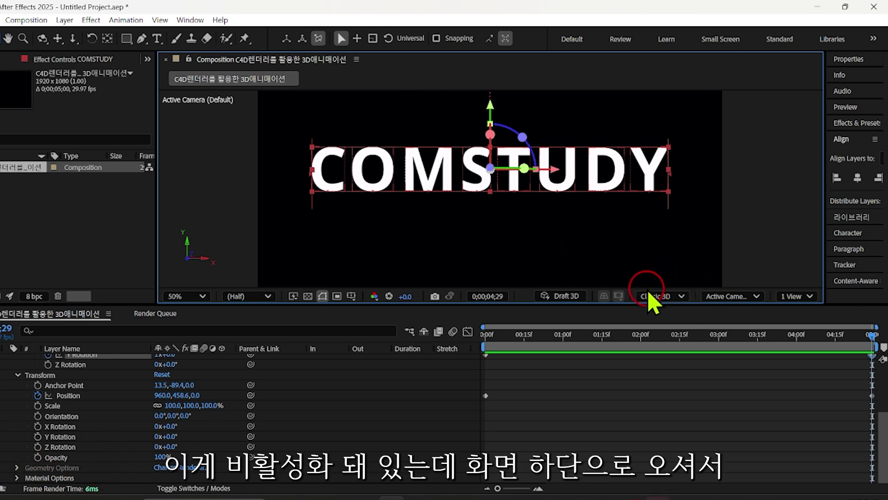
pyautogui.click(682, 297)
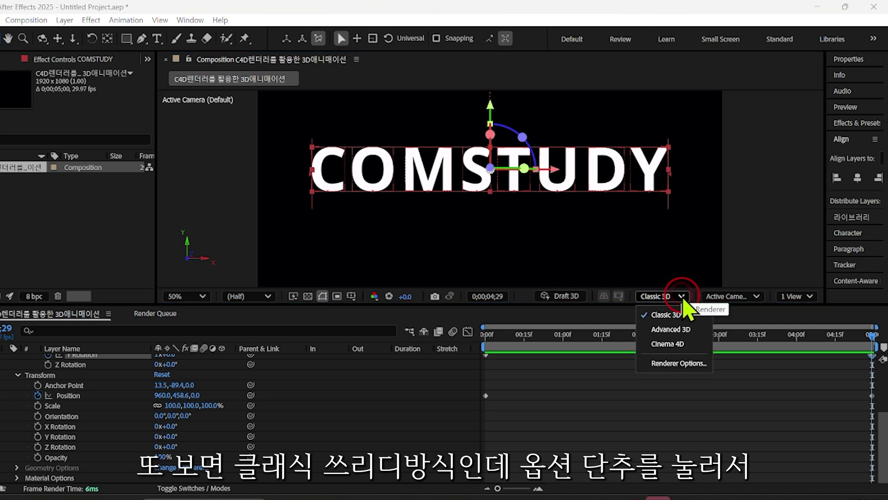
pyautogui.click(677, 347)
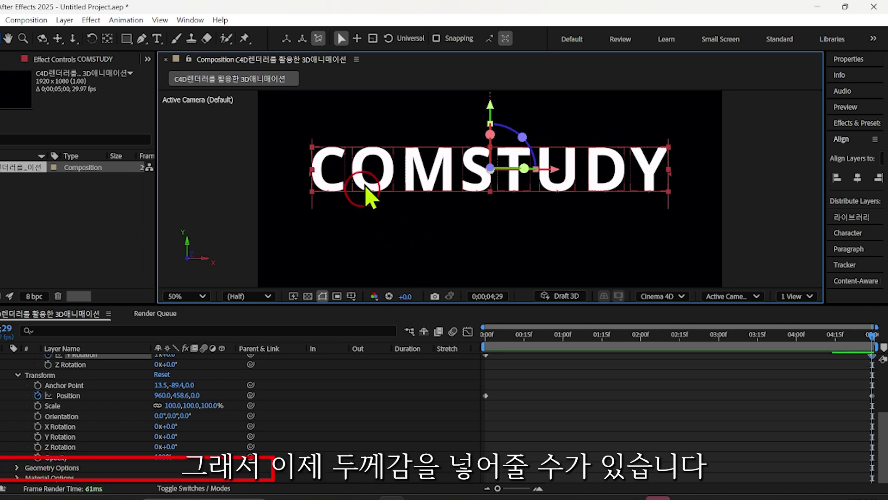
# Set the COMSTUDY text's Extrusion Depth to 50 in its geometry options and scrub to 0;00;04;15 to check the thickness
pyautogui.click(18, 466)
pyautogui.click(19, 468)
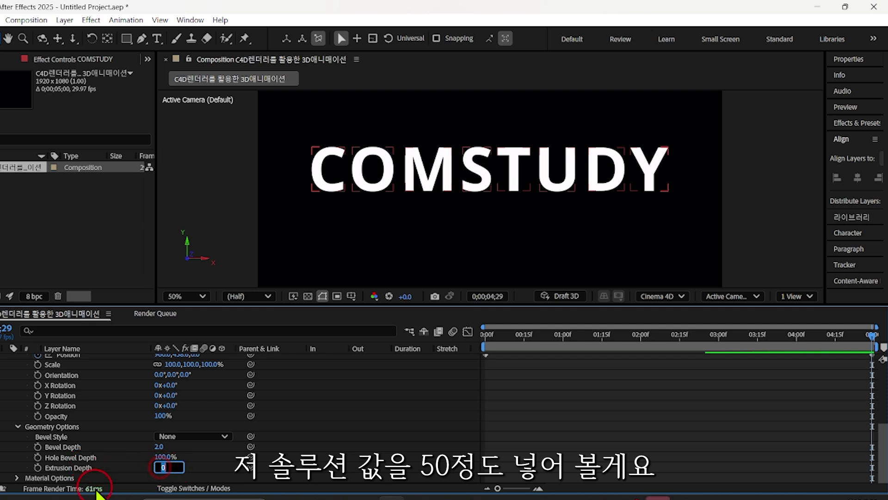
pyautogui.press('Return')
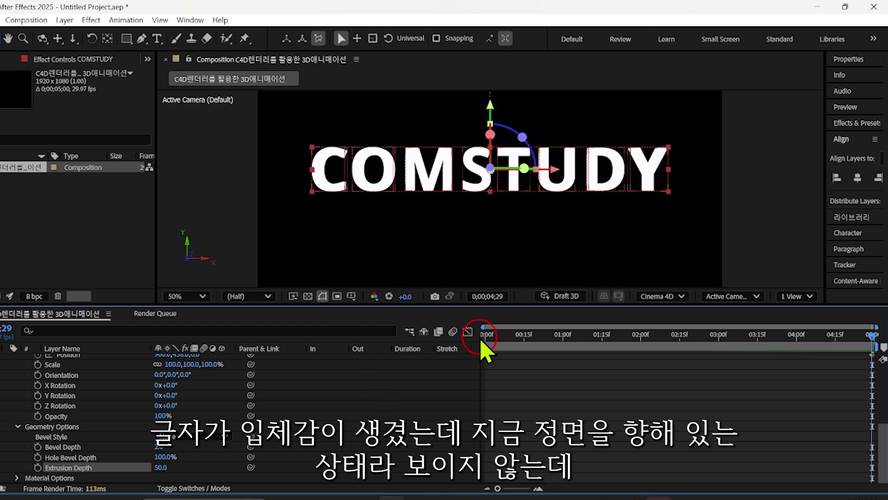
pyautogui.moveTo(490, 340); pyautogui.dragTo(760, 333)
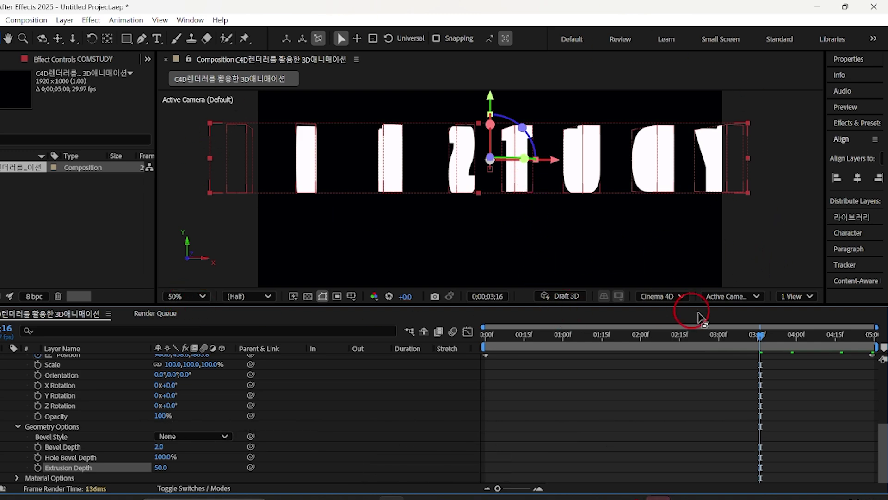
pyautogui.moveTo(762, 342); pyautogui.dragTo(840, 350)
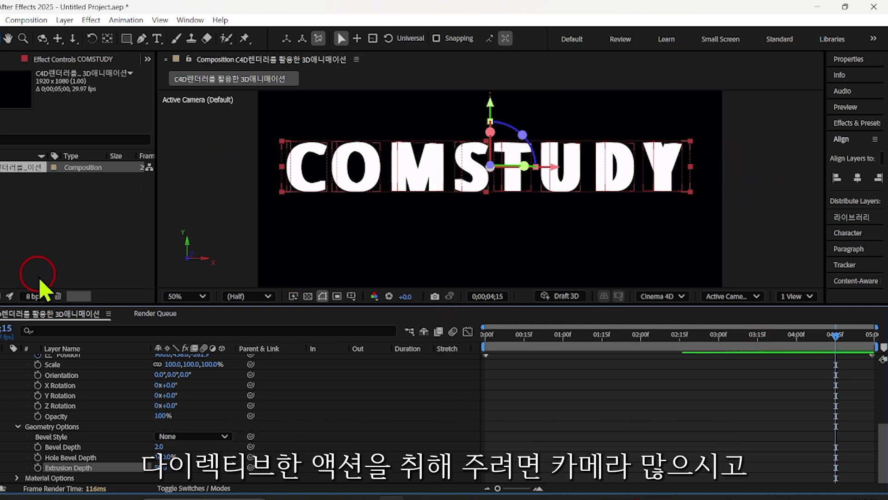
# Review the text's geometry options, collapse all properties of the COMSTUDY layer and deselect it
pyautogui.moveTo(41, 304)
pyautogui.mouseDown()
pyautogui.moveTo(56, 259)
pyautogui.moveTo(54, 301)
pyautogui.moveTo(44, 302)
pyautogui.mouseUp()
pyautogui.click(61, 434)
pyautogui.click(16, 471)
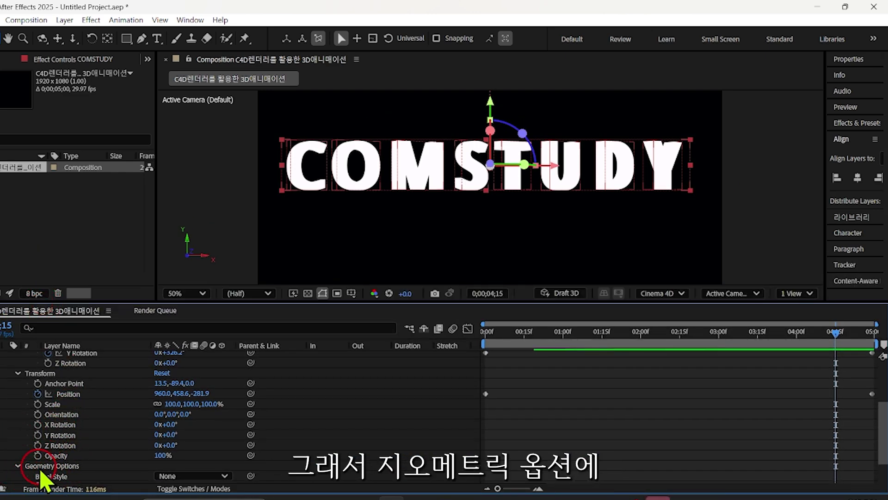
pyautogui.scroll(-2, 44, 479)
pyautogui.click(106, 468)
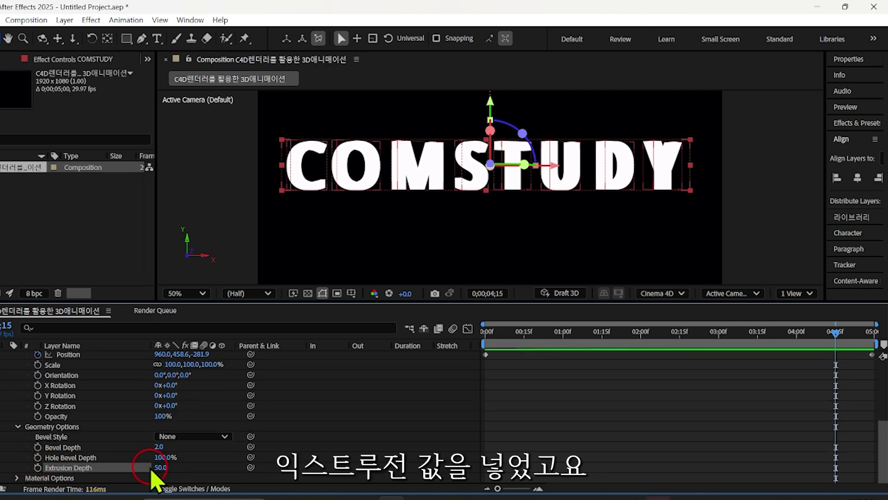
pyautogui.scroll(6, 55, 468)
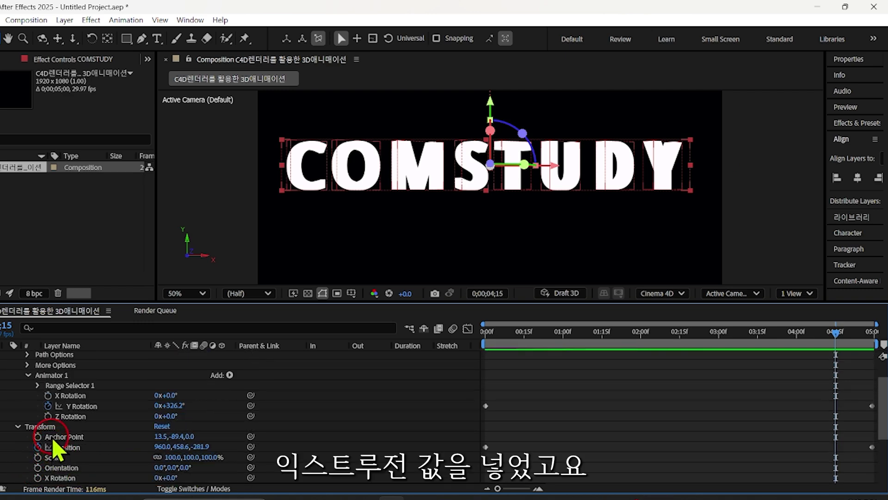
pyautogui.click(66, 357)
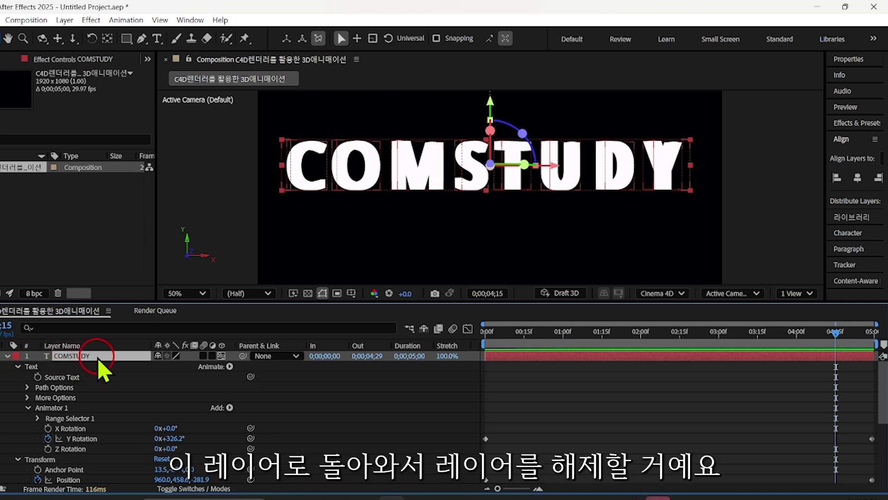
pyautogui.click(7, 356)
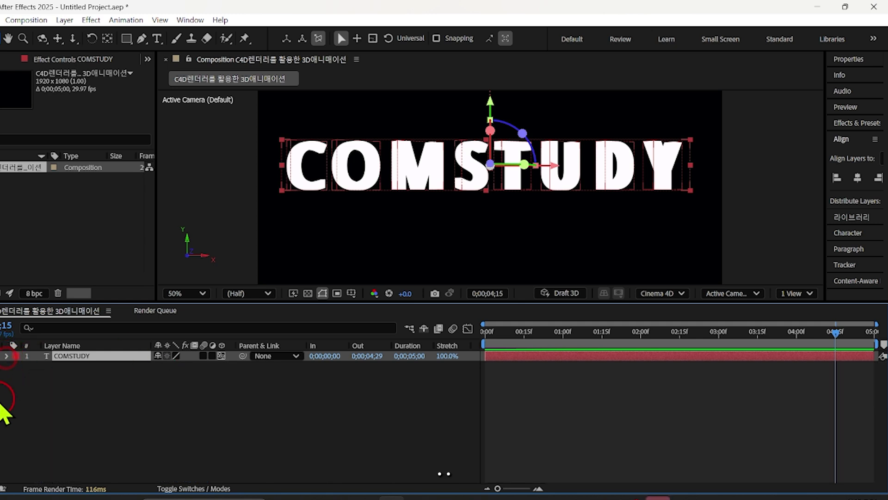
pyautogui.click(12, 398)
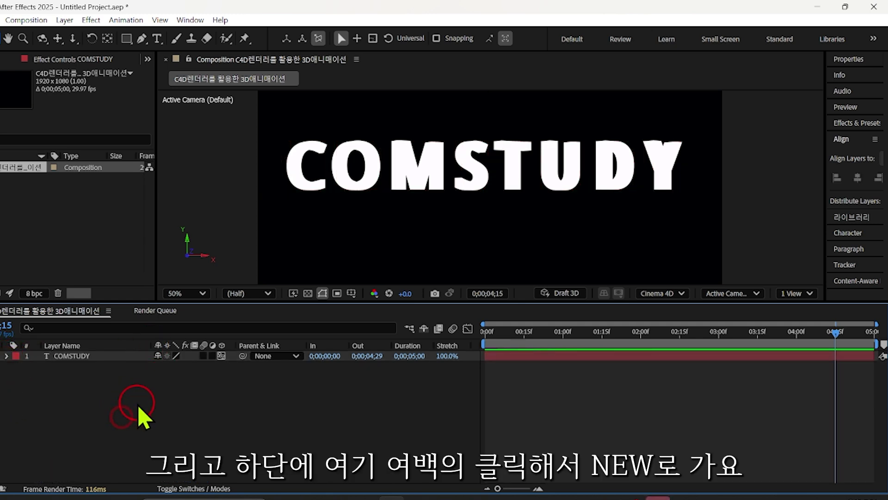
# Start a new light layer in the composition and choose Point as its light type
pyautogui.rightClick(119, 422)
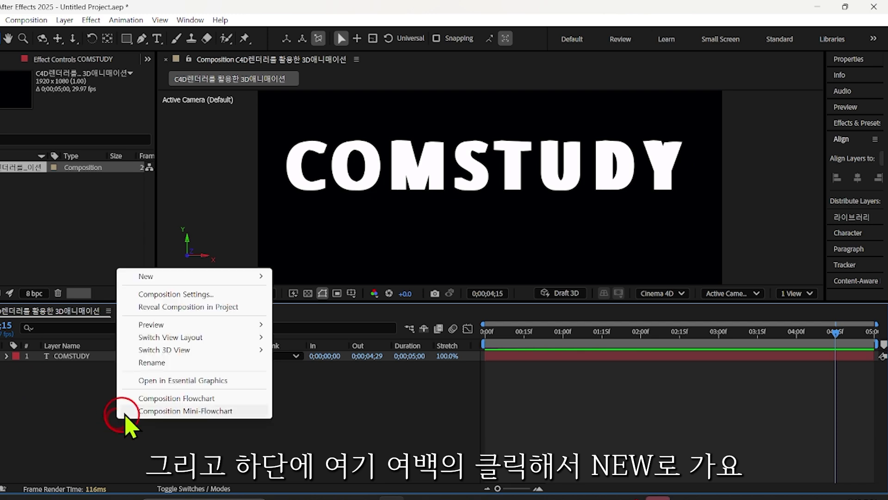
pyautogui.moveTo(158, 280)
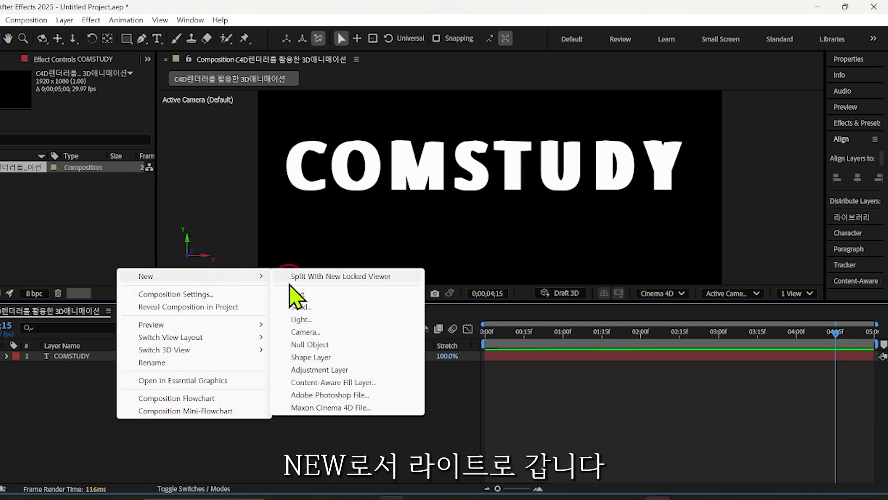
pyautogui.click(297, 320)
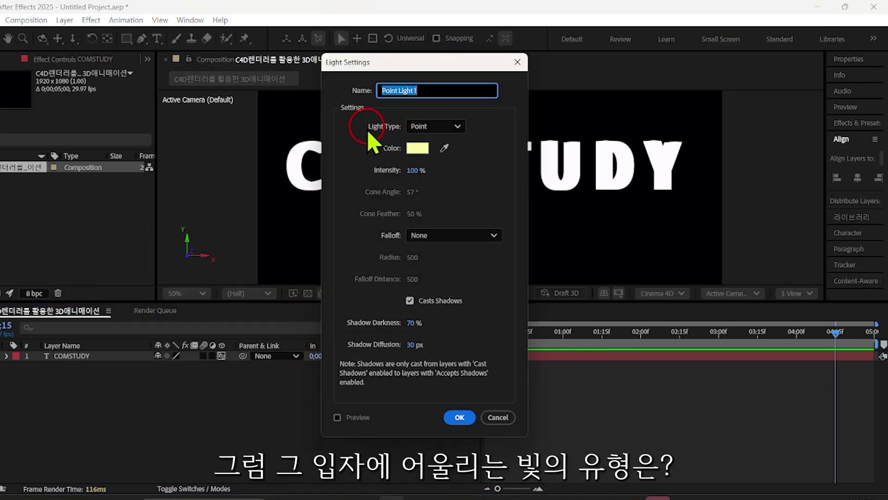
pyautogui.click(458, 126)
pyautogui.click(434, 171)
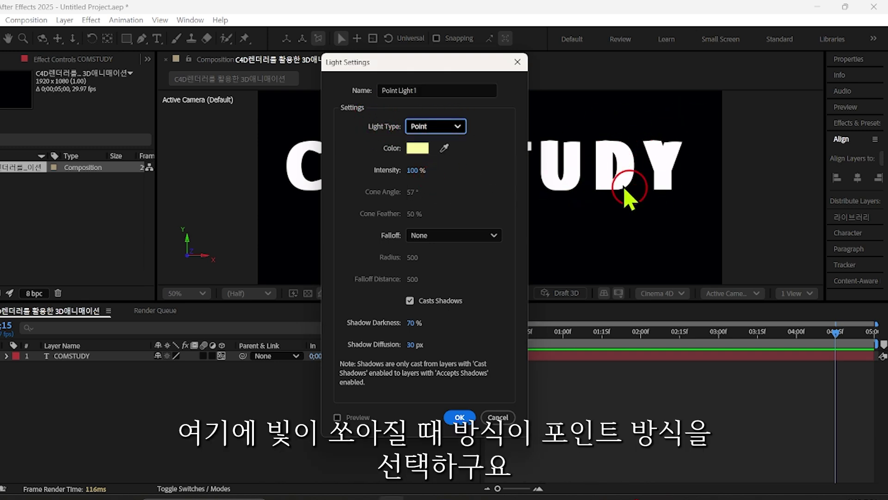
pyautogui.click(459, 126)
pyautogui.click(419, 171)
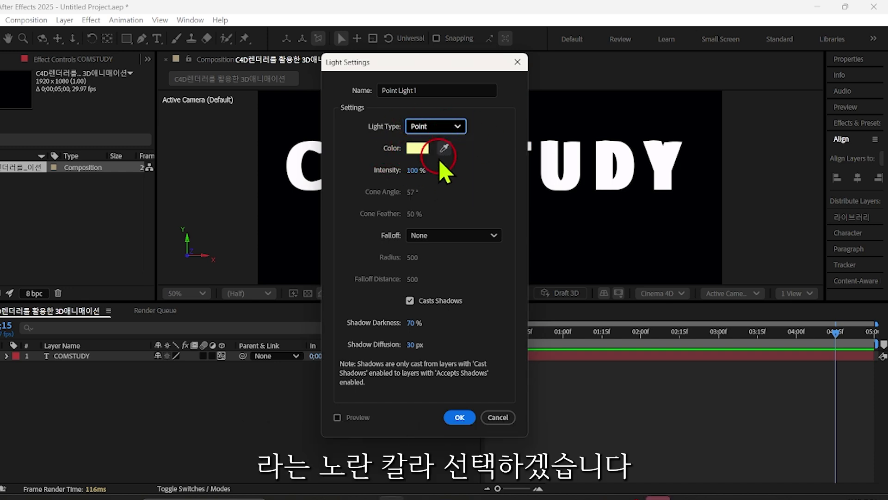
# Give Point Light 1 the bright yellow color FAF882, keep Casts Shadows on with 70% darkness and 30 px diffusion, and create it
pyautogui.click(418, 148)
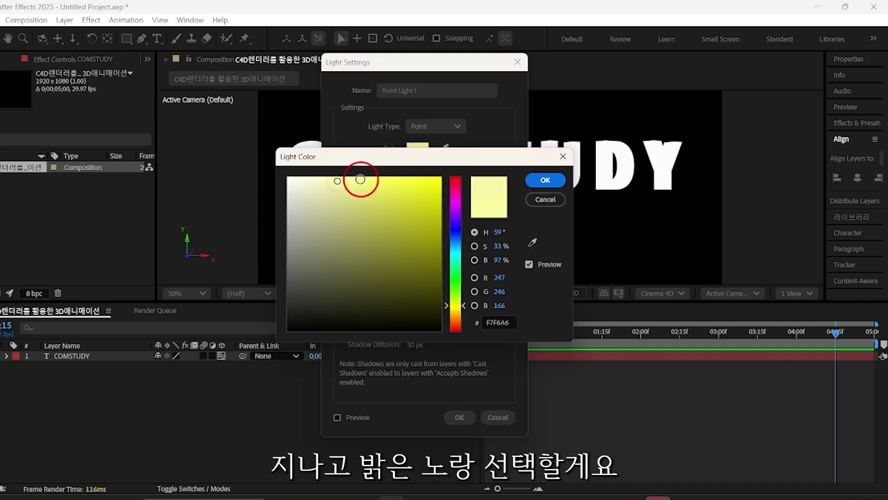
pyautogui.click(539, 180)
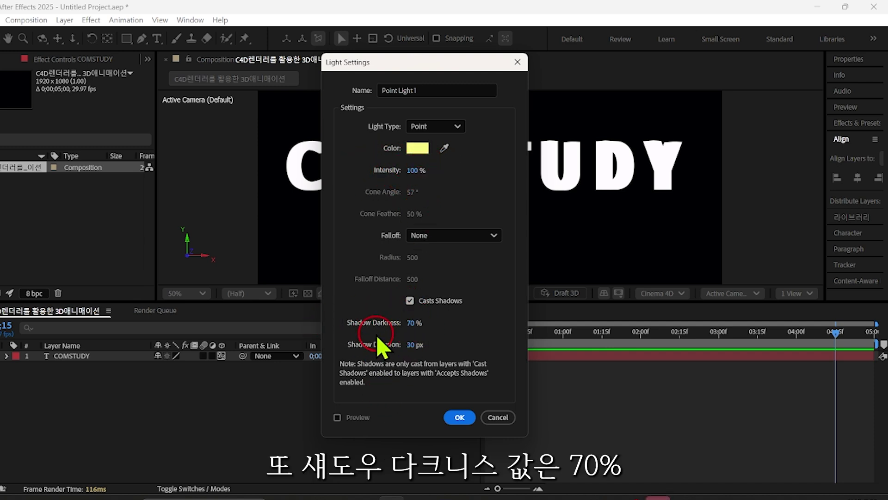
pyautogui.moveTo(409, 324); pyautogui.dragTo(431, 330)
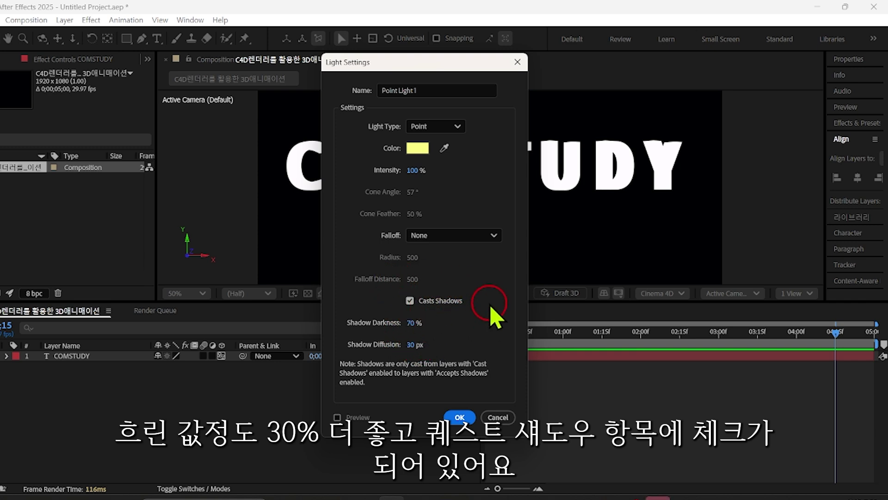
pyautogui.click(410, 301)
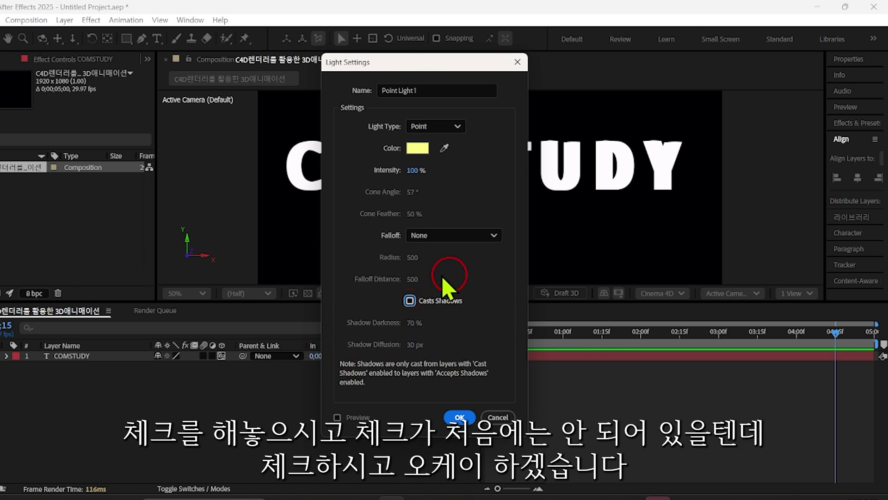
pyautogui.click(409, 301)
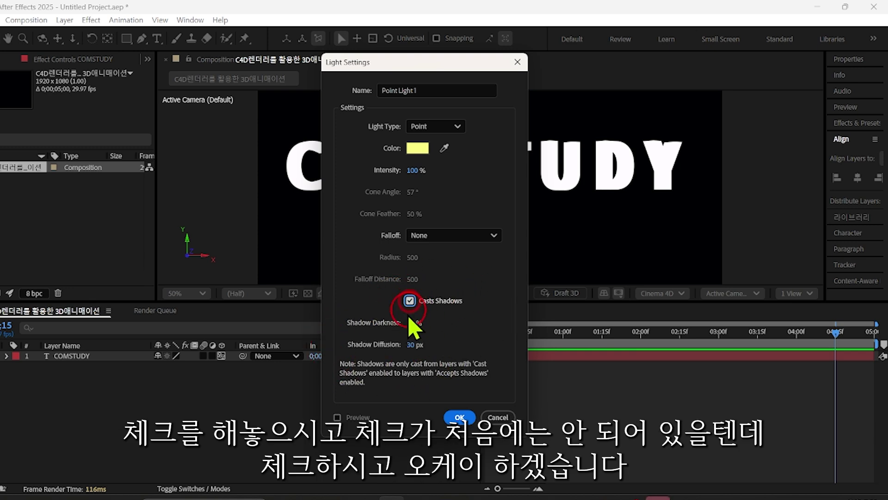
pyautogui.click(452, 417)
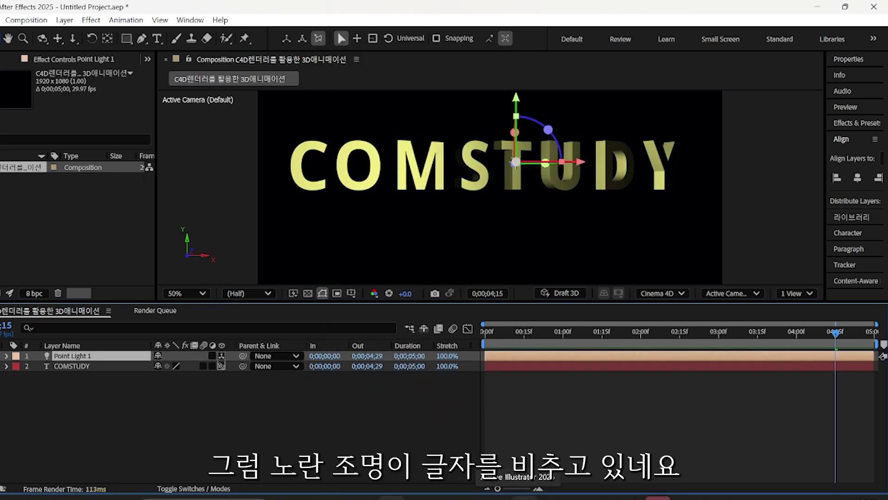
# Scrub the animation from the beginning to 0;00;04;12 to check how the yellow light falls on the text
pyautogui.click(513, 314)
pyautogui.moveTo(508, 337); pyautogui.dragTo(828, 329)
pyautogui.click(45, 387)
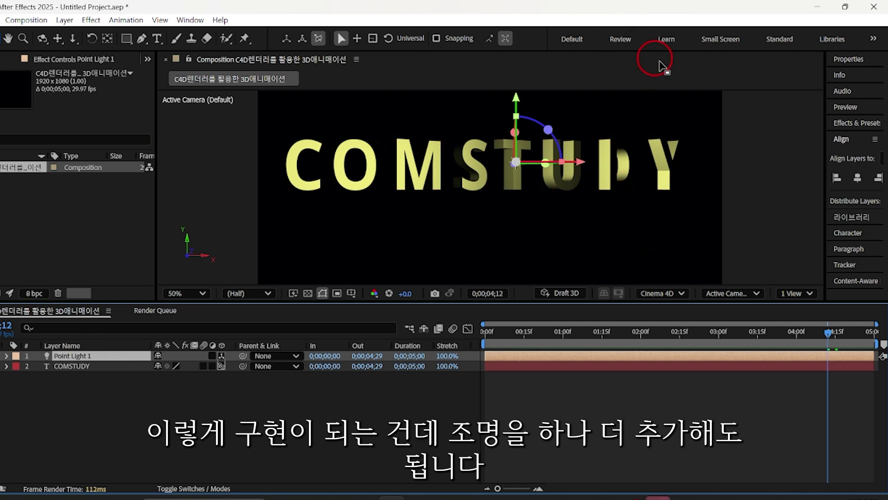
# Duplicate Point Light 1 and change the copy's light color to a bright cyan blue
pyautogui.click(65, 356)
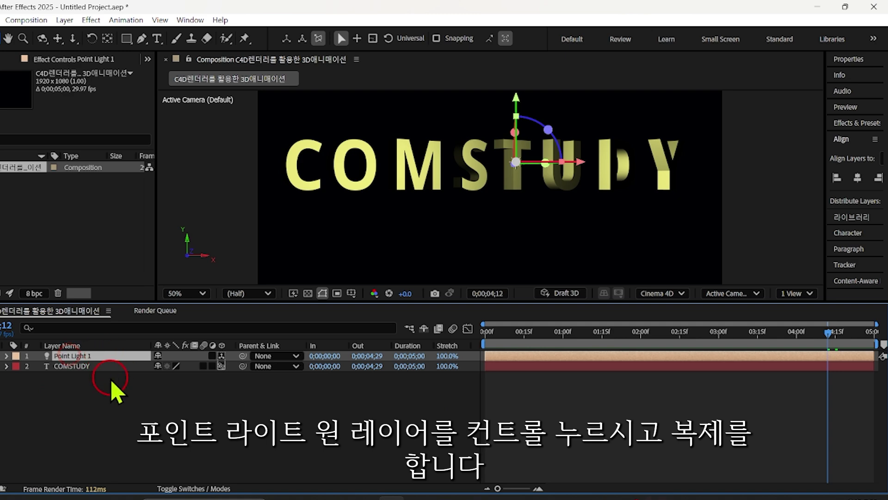
pyautogui.hotkey('ctrl', 'd')
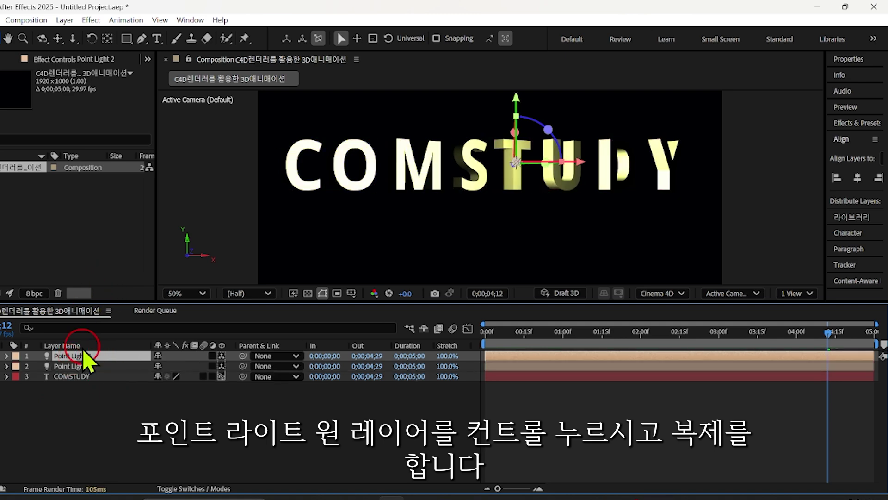
pyautogui.doubleClick(67, 356)
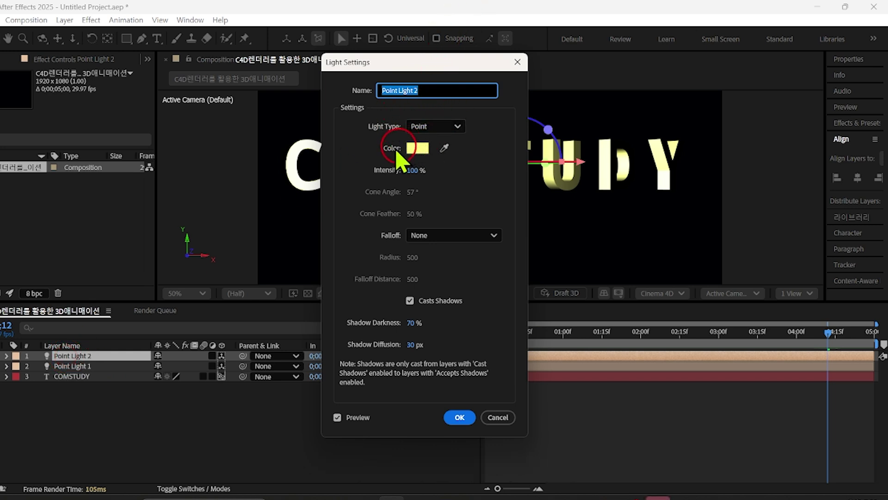
pyautogui.click(418, 148)
pyautogui.click(359, 210)
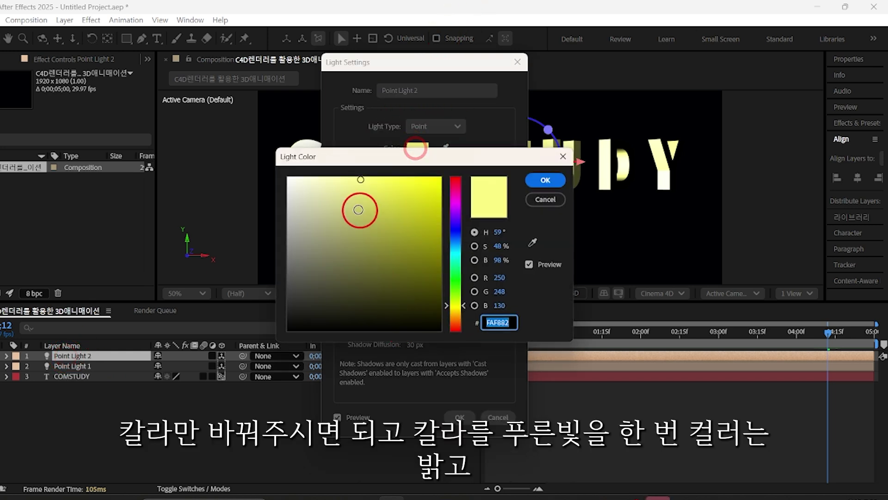
pyautogui.click(455, 252)
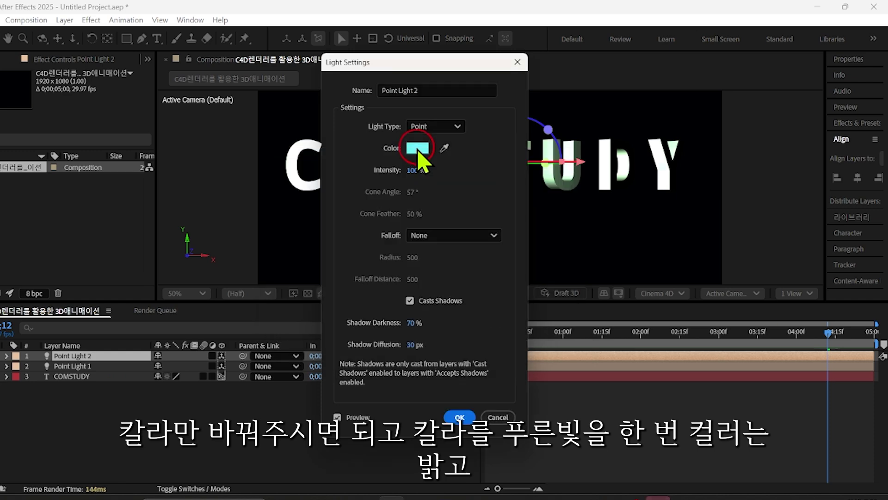
pyautogui.click(416, 146)
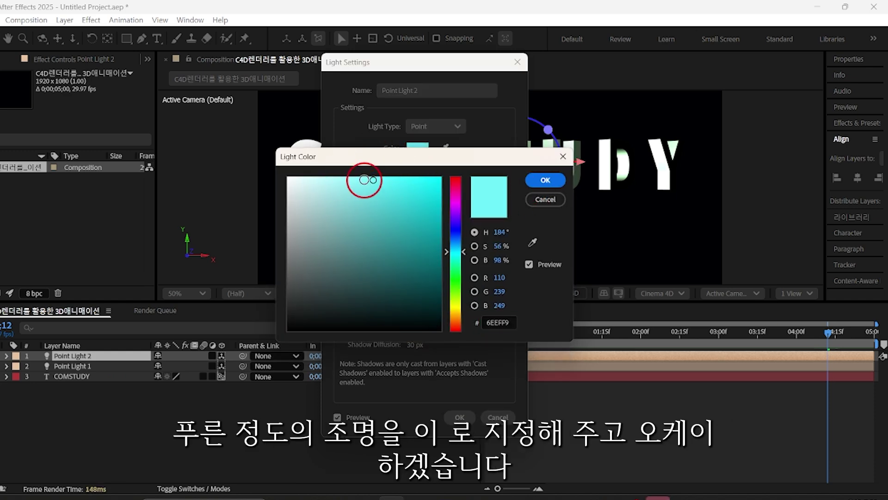
pyautogui.click(545, 180)
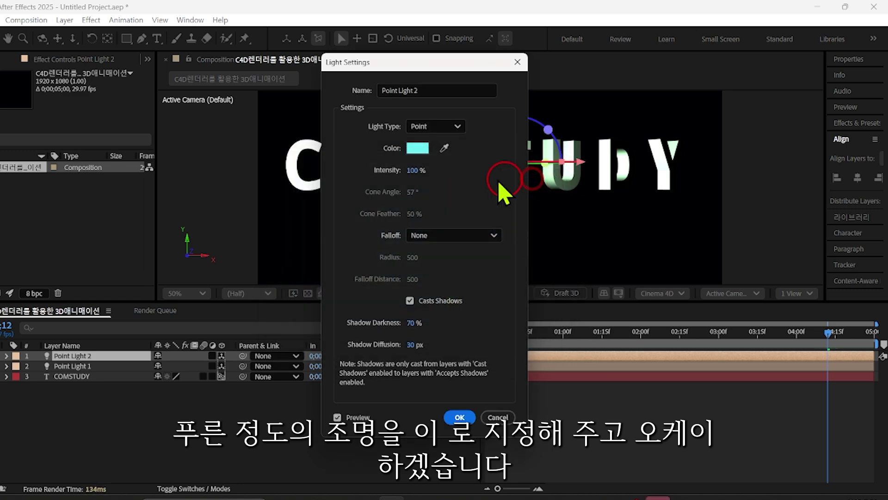
pyautogui.click(459, 418)
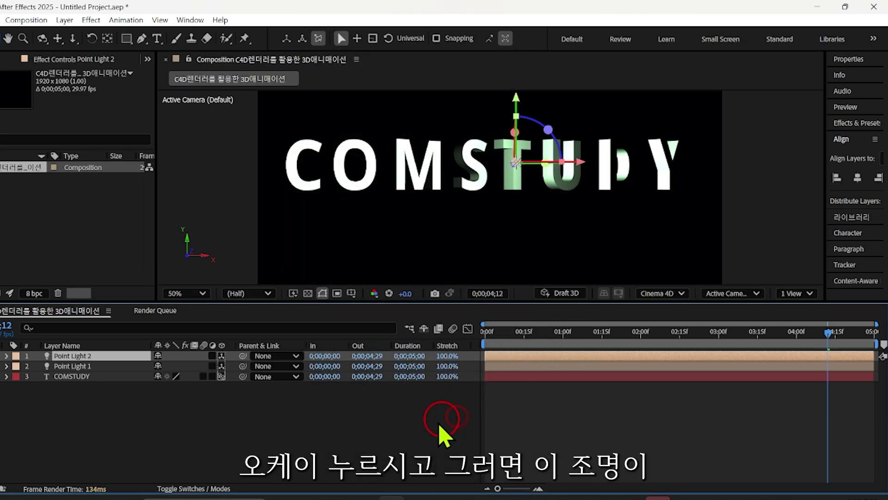
# At 0;00;04;05, move Point Light 2 to the lower edge of the letter C and Point Light 1 beside the letter Y
pyautogui.click(532, 163)
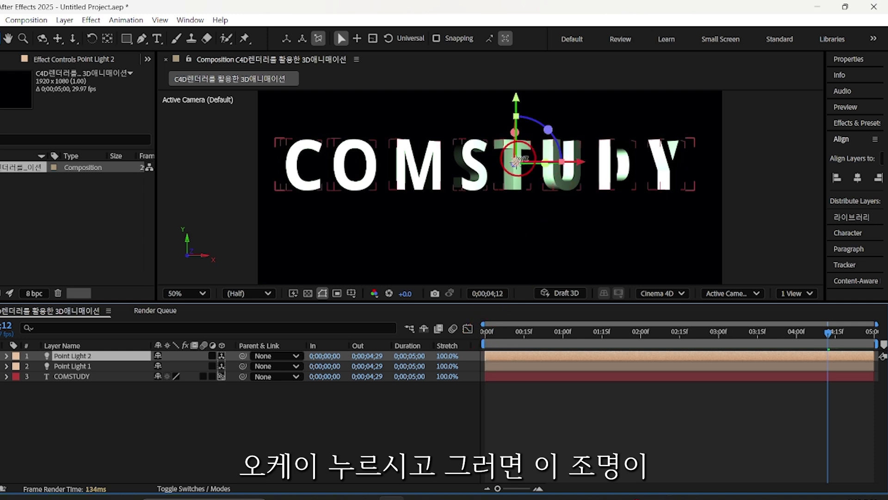
pyautogui.click(530, 366)
pyautogui.moveTo(487, 337); pyautogui.dragTo(812, 336)
pyautogui.click(515, 160)
pyautogui.moveTo(516, 162); pyautogui.dragTo(285, 187)
pyautogui.moveTo(516, 163); pyautogui.dragTo(685, 184)
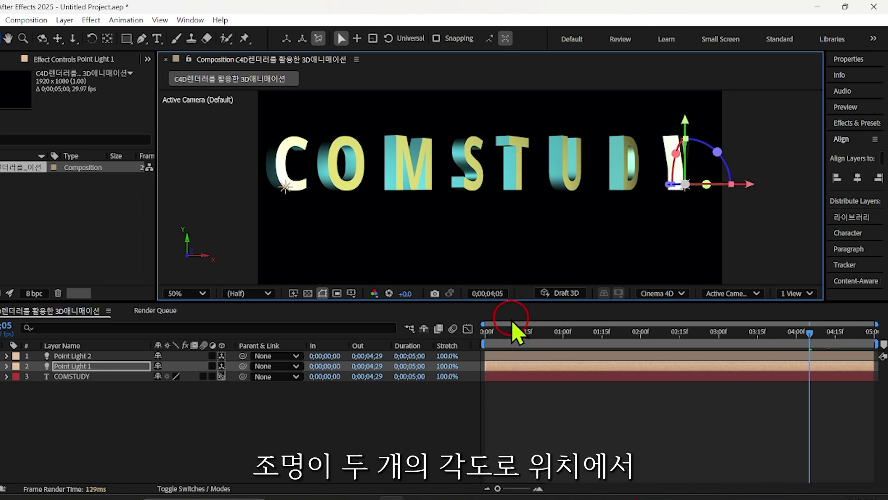
# Preview the two-light animation from near the start and stop at 0;00;03;15
pyautogui.click(490, 335)
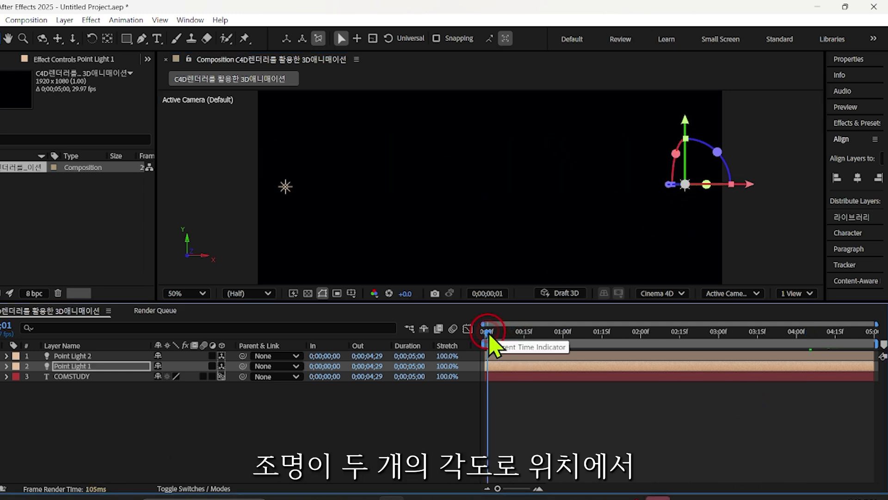
pyautogui.press('space')
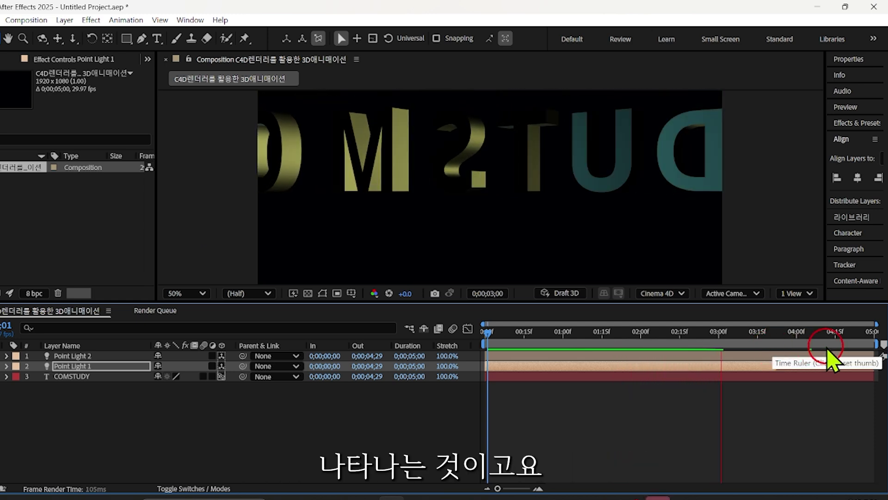
pyautogui.click(759, 331)
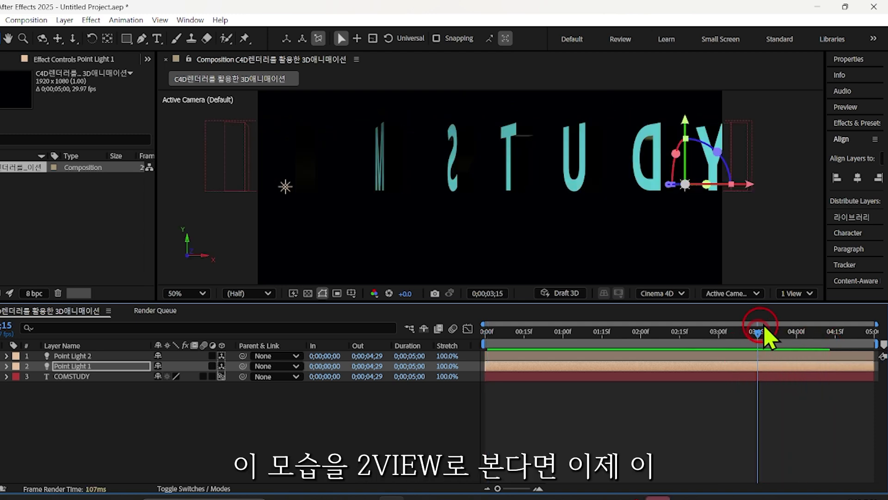
# Switch the composition viewer to 2 Views and preview the animation from 0;00;00;00
pyautogui.click(799, 296)
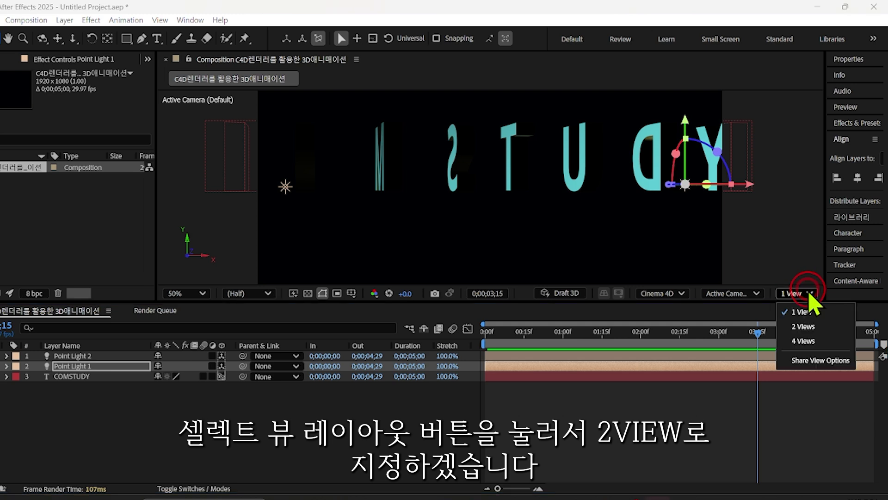
pyautogui.click(805, 326)
pyautogui.moveTo(597, 330); pyautogui.dragTo(484, 333)
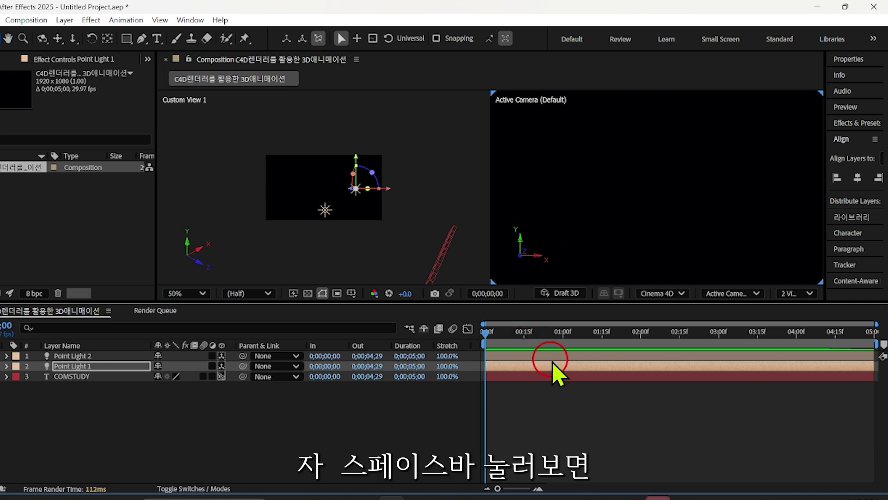
pyautogui.press('space')
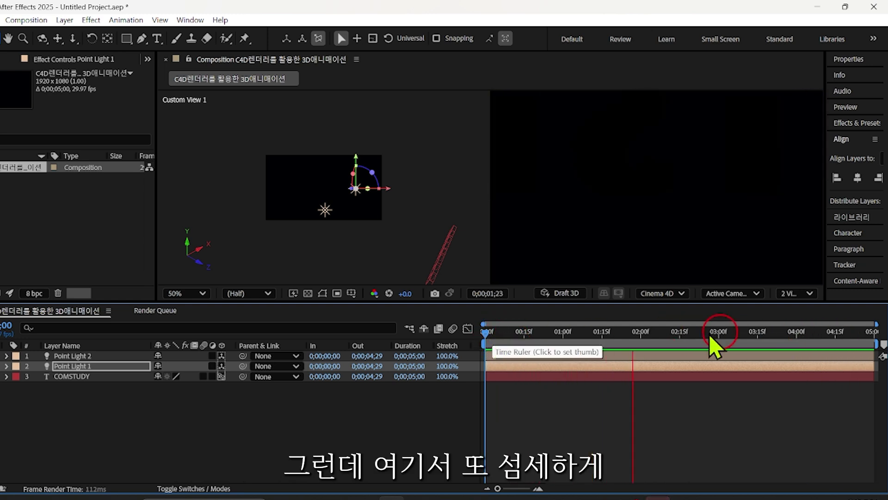
# At 0;00;03;08, set the COMSTUDY text's Bevel Style to Angular in its geometry options
pyautogui.click(662, 332)
pyautogui.click(731, 332)
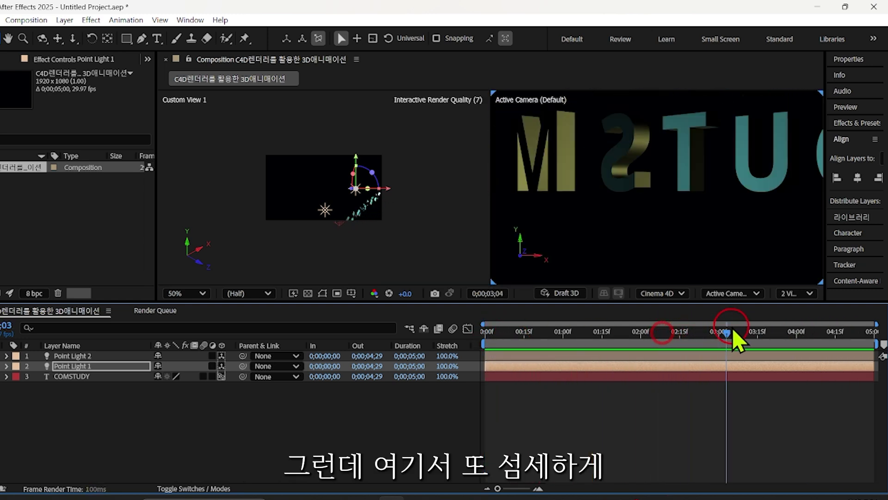
pyautogui.click(740, 332)
pyautogui.click(609, 126)
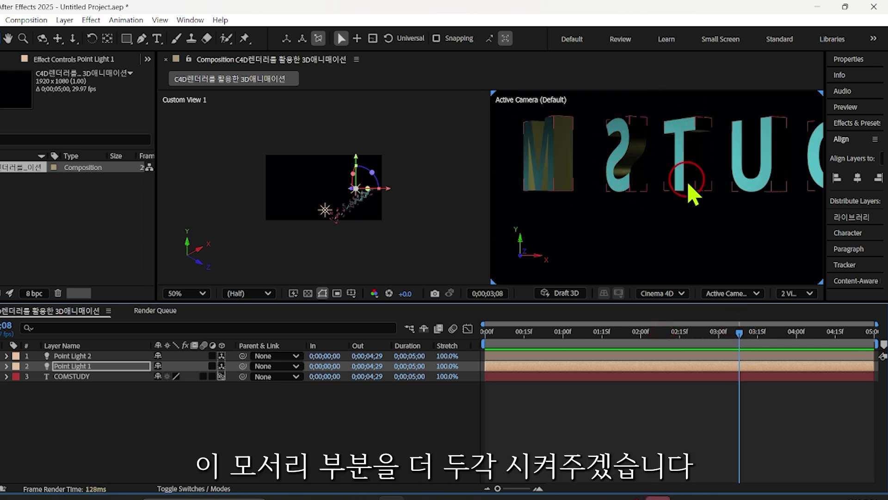
pyautogui.click(69, 376)
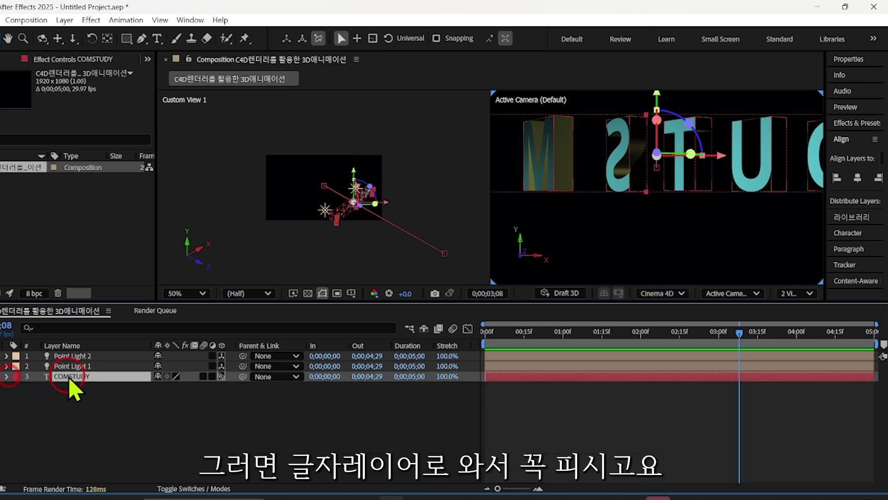
pyautogui.click(6, 376)
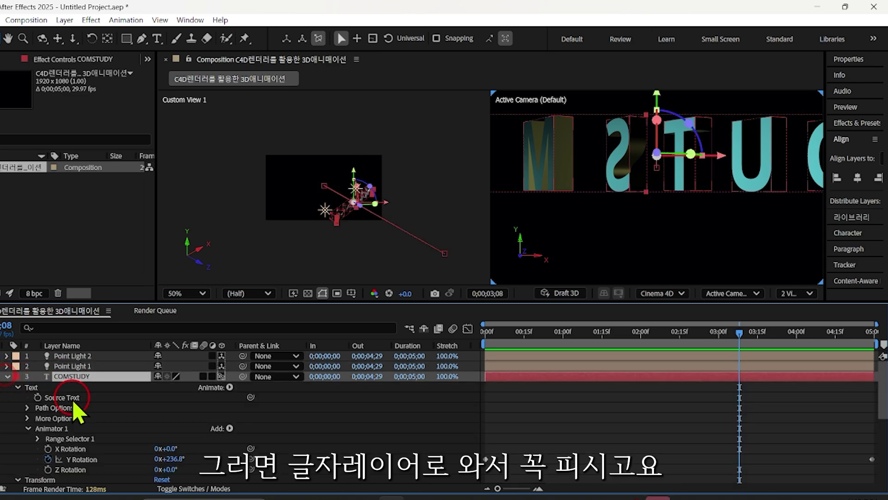
pyautogui.scroll(-5, 74, 409)
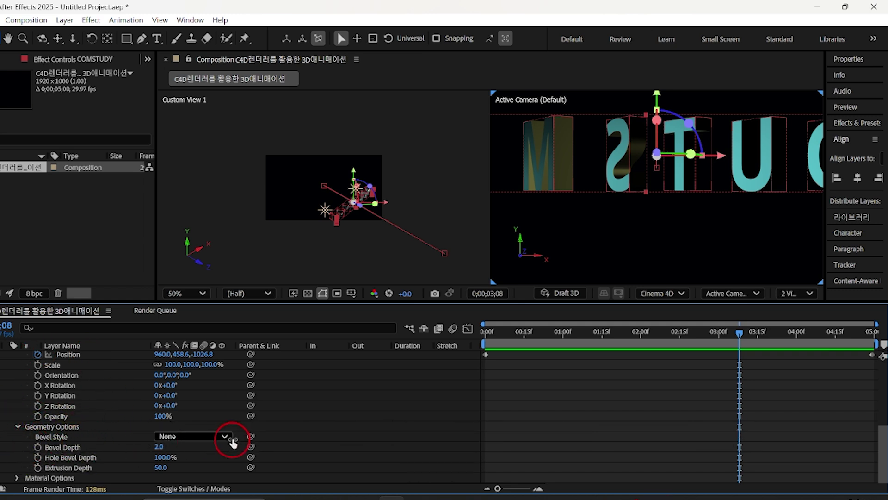
pyautogui.click(225, 437)
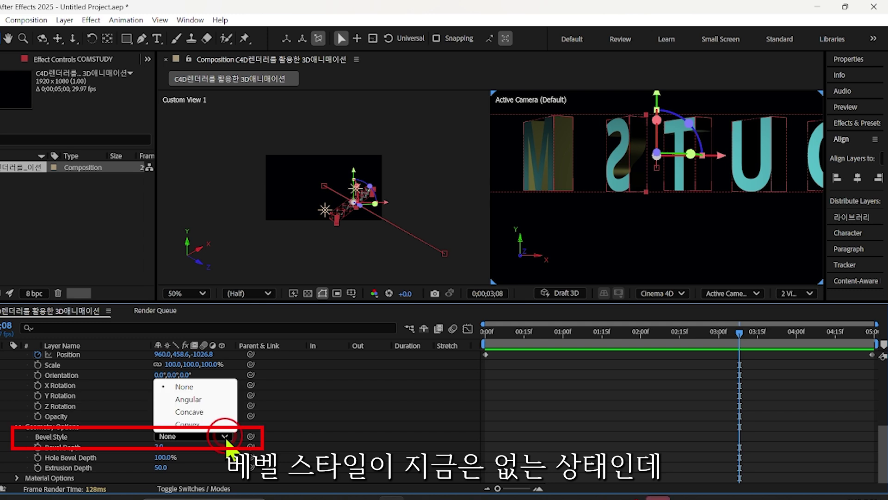
pyautogui.click(226, 437)
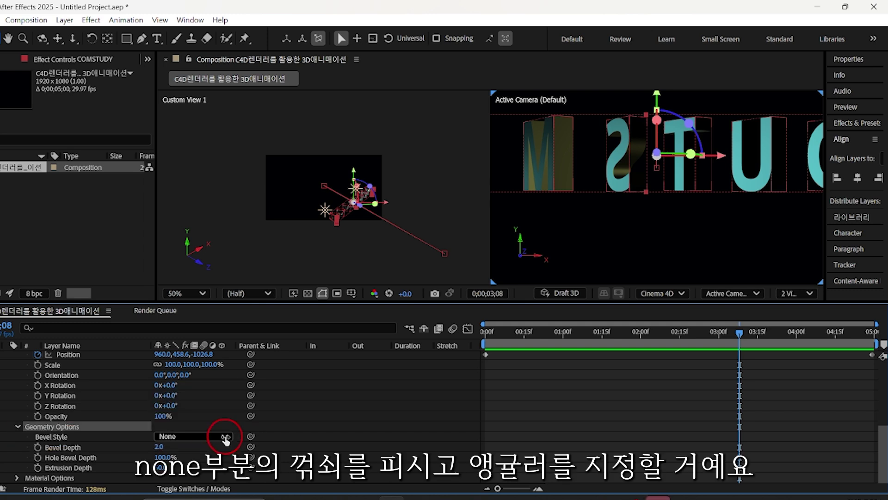
pyautogui.click(226, 438)
pyautogui.click(199, 402)
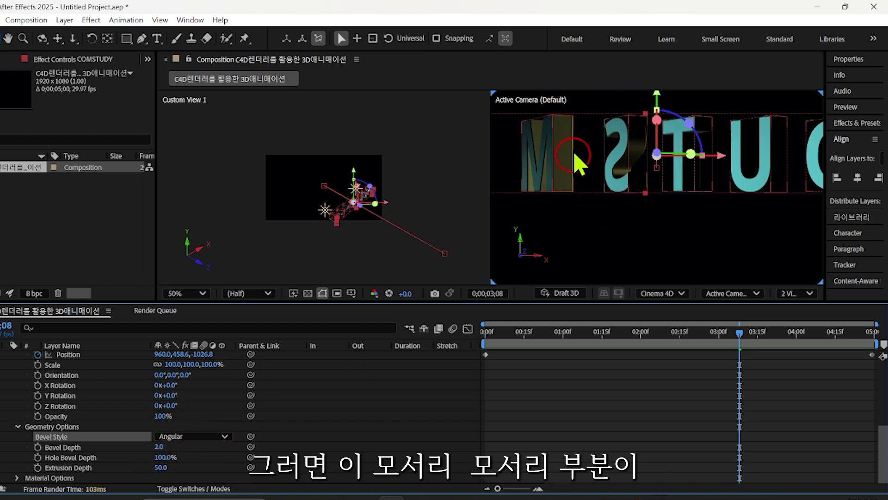
# Return to 0;00;00;00, switch the viewer back to 1 View, enlarge it and preview the beveled text animation
pyautogui.moveTo(737, 331); pyautogui.dragTo(476, 337)
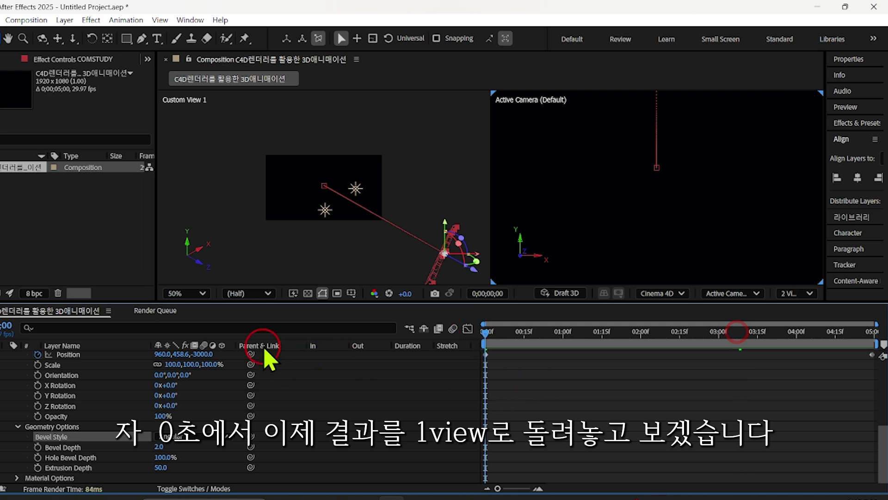
pyautogui.click(816, 296)
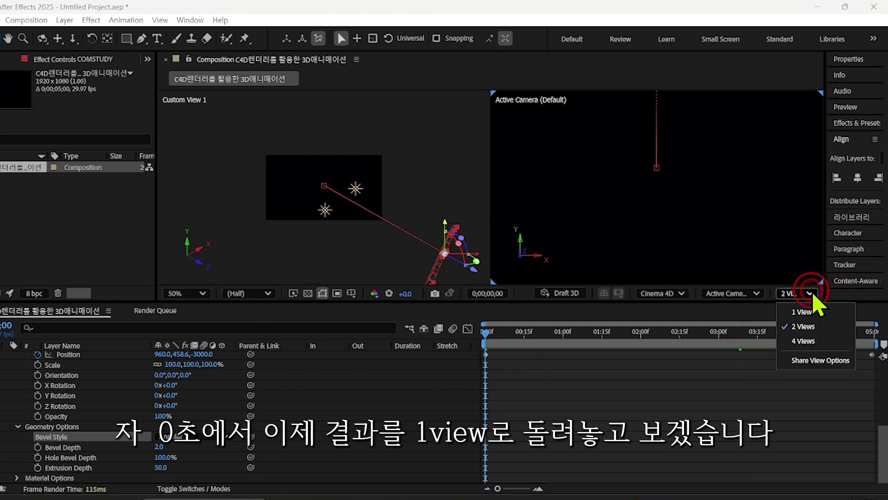
pyautogui.click(801, 309)
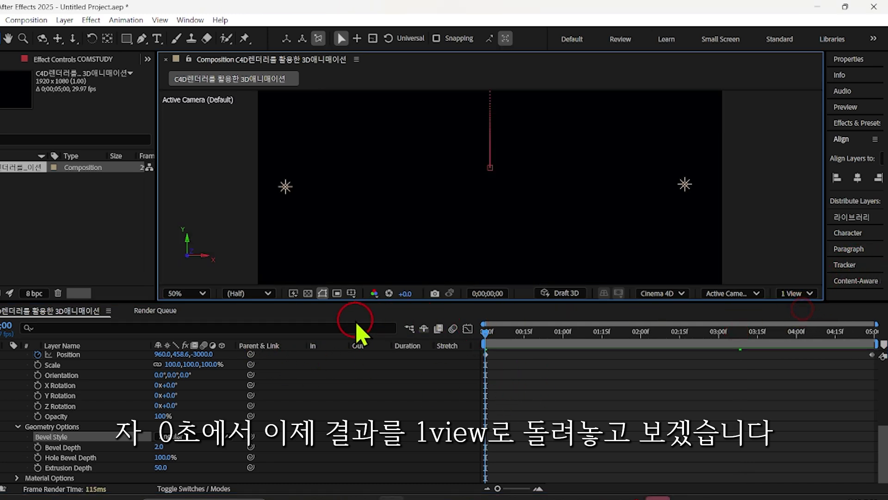
pyautogui.moveTo(339, 301); pyautogui.dragTo(325, 334)
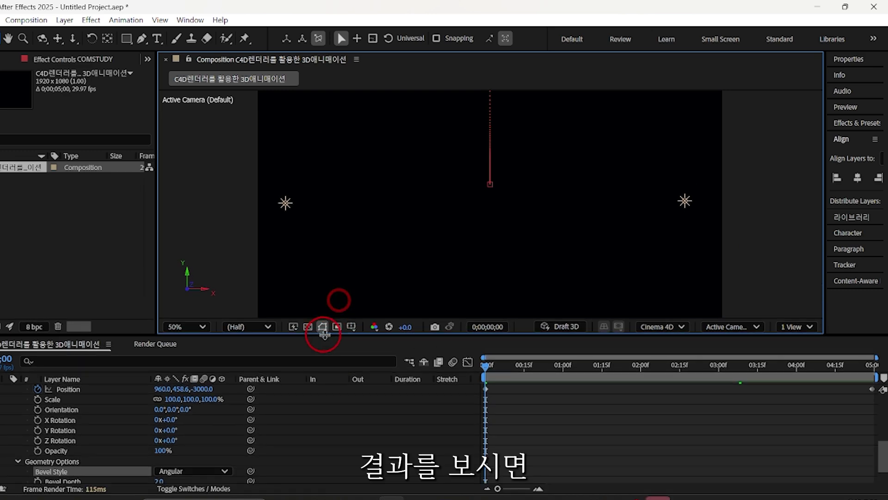
pyautogui.press('space')
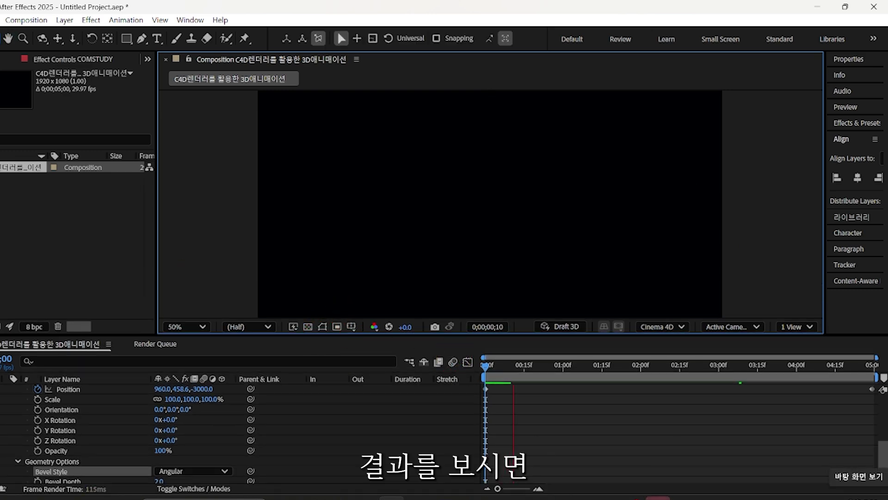